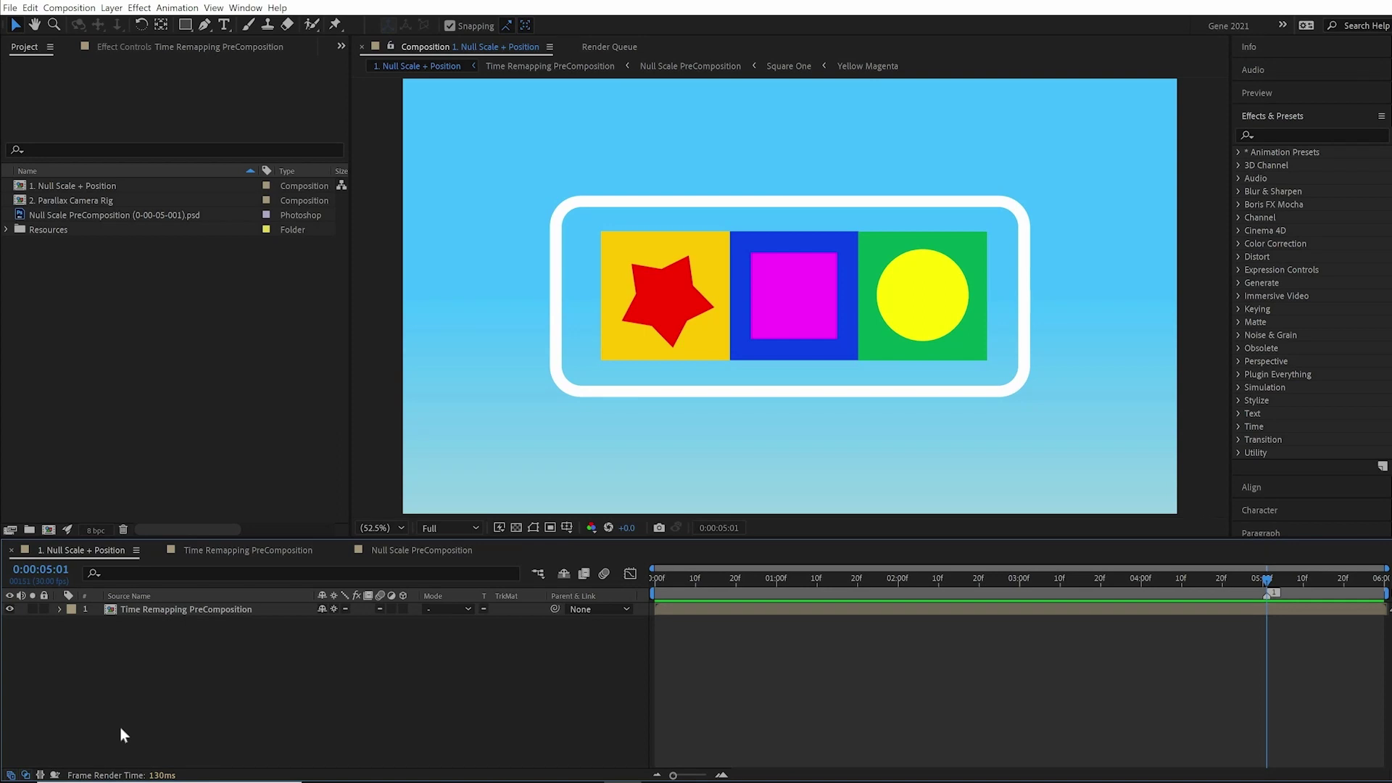
Preview the shapes animation, inspect the nested Null Scale PreComposition, then return to 1. Null Scale + Position.
key("space")
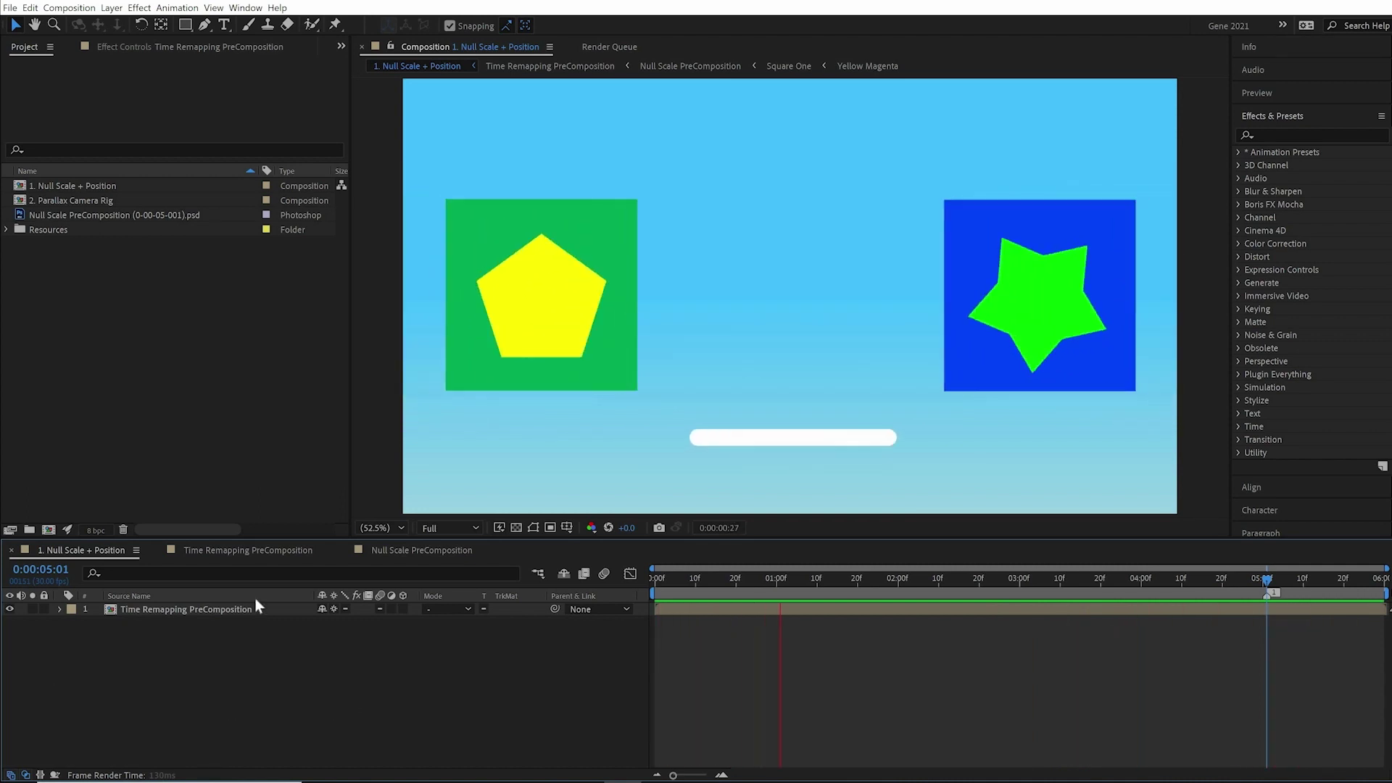
key("space")
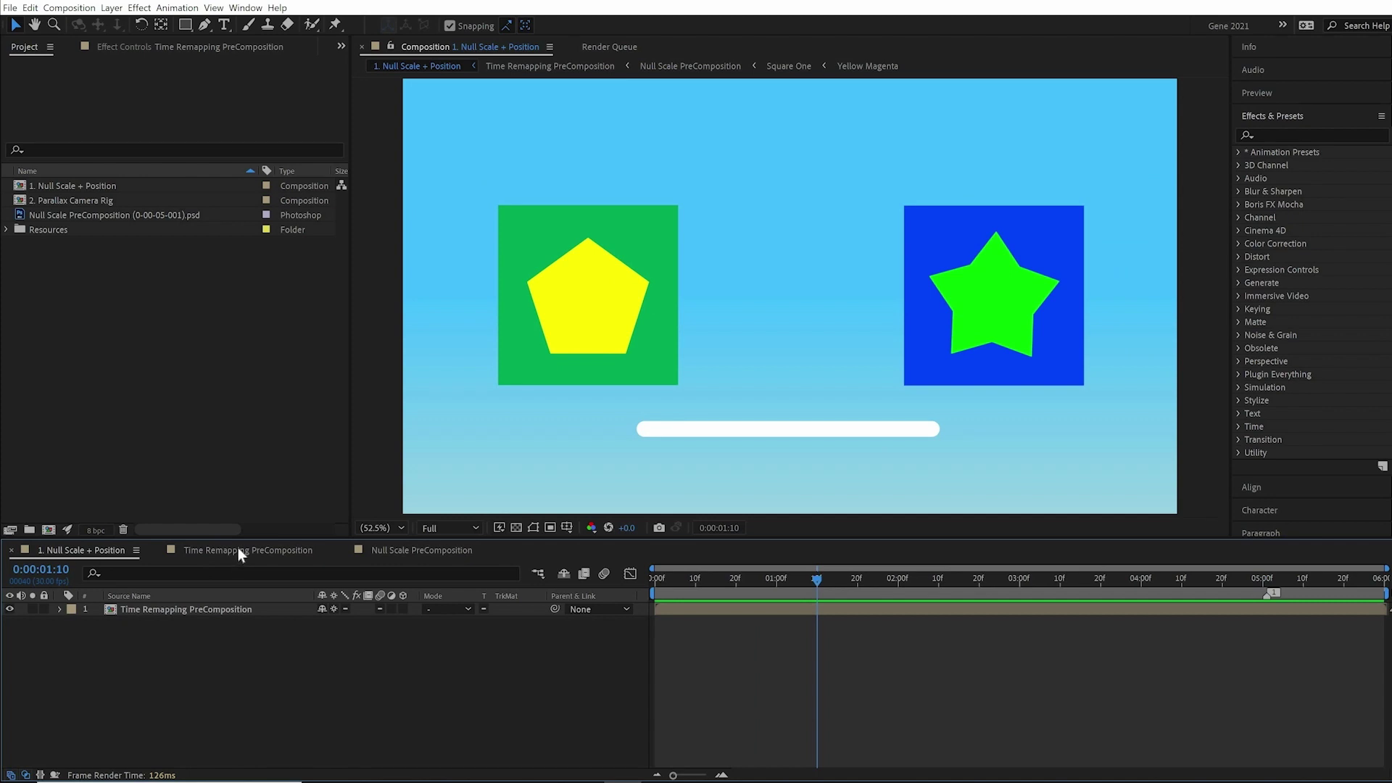
key("shift+period")
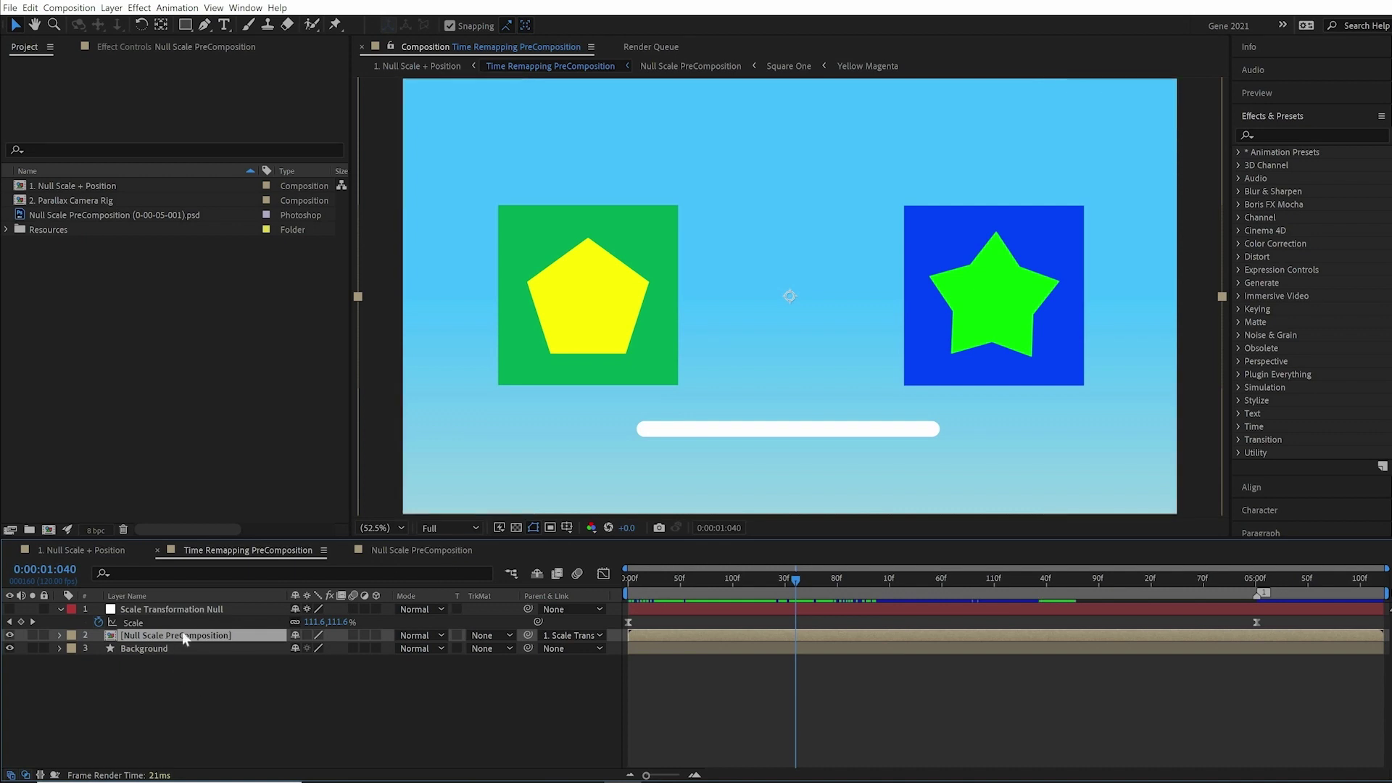
left_click(387, 549)
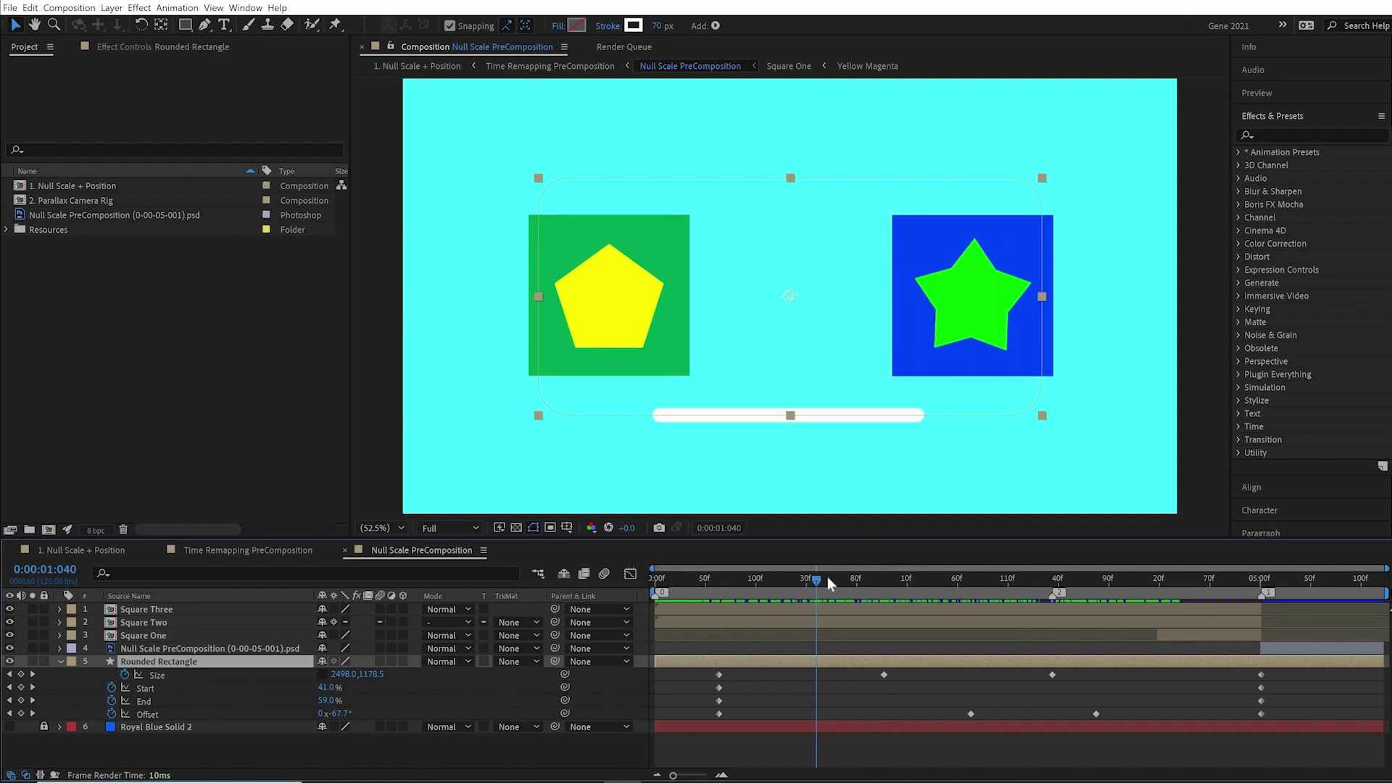
key("space")
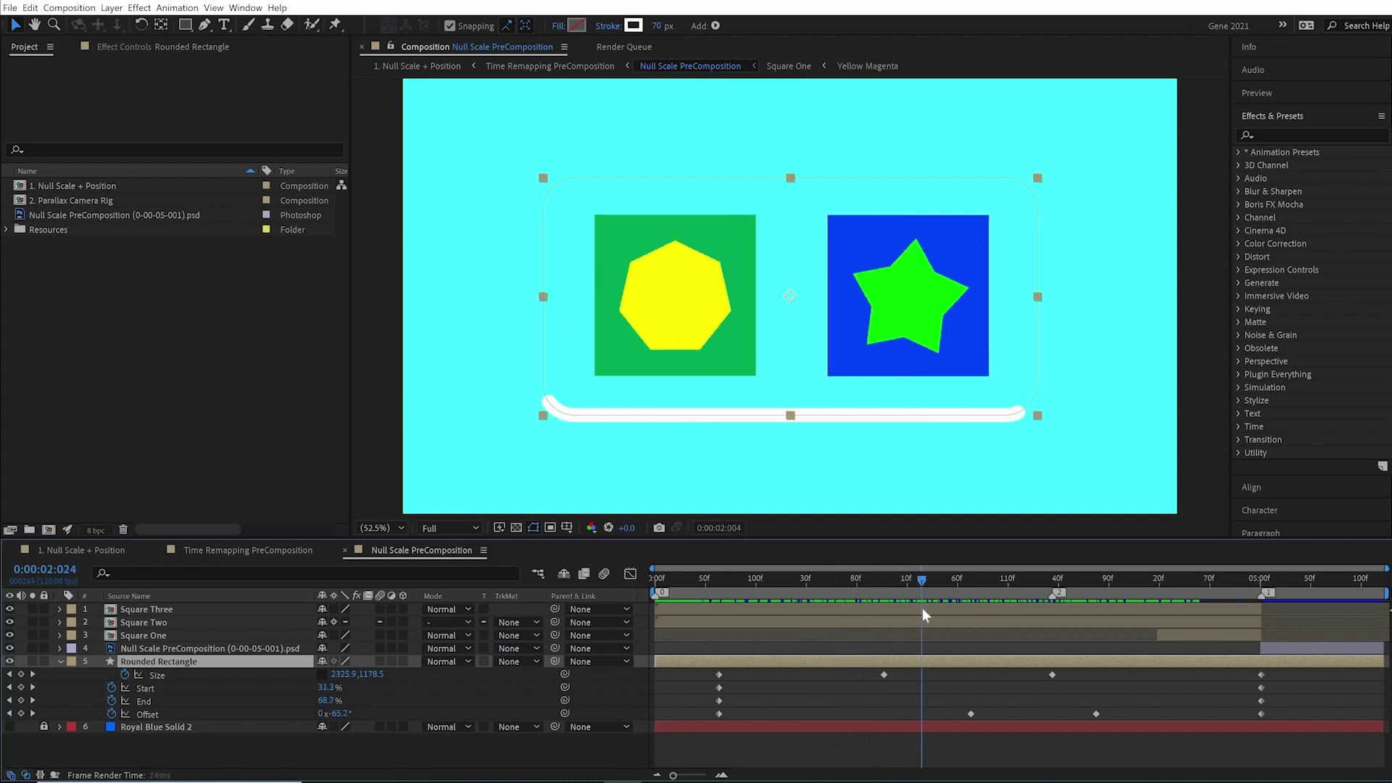
left_click(113, 555)
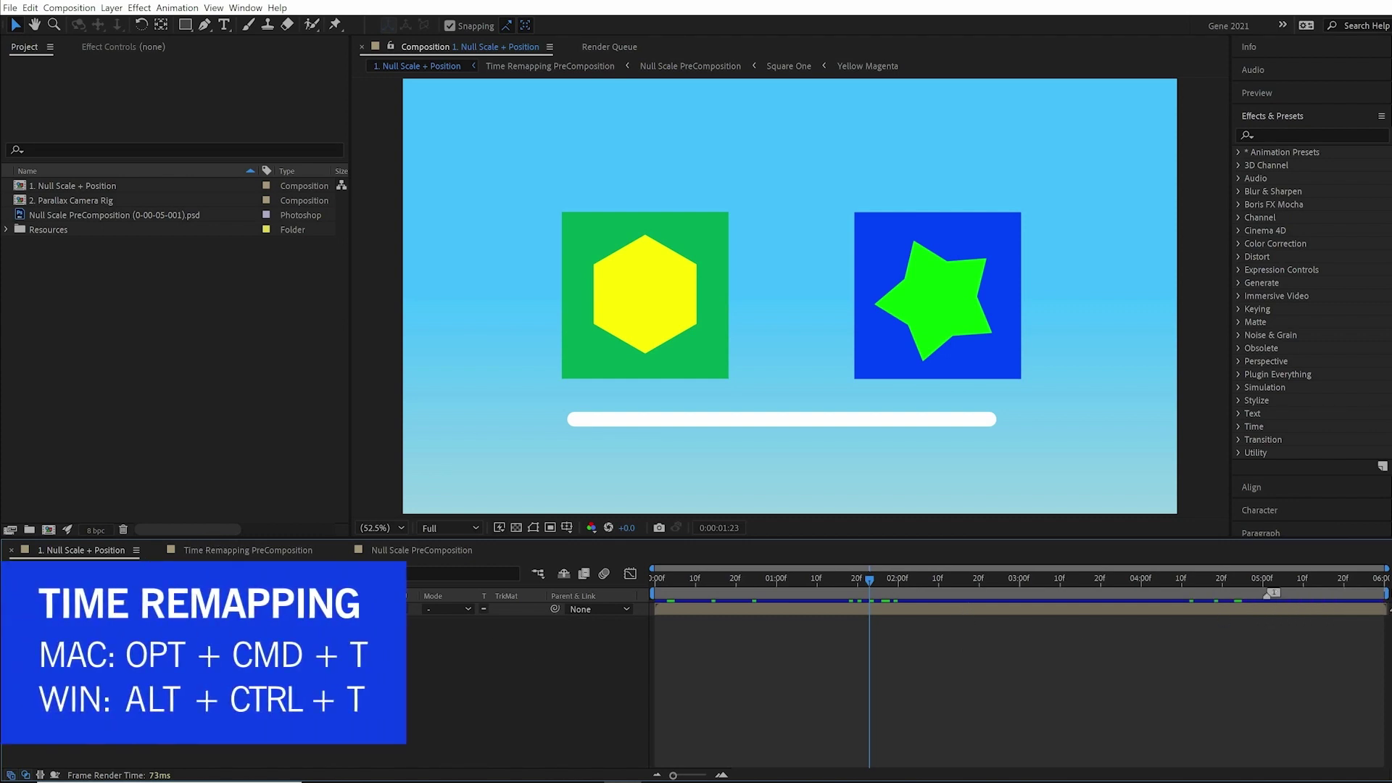
Enable Time Remapping on the Time Remapping PreComposition layer, move its end keyframe to 5 s, and preview.
left_click(289, 609)
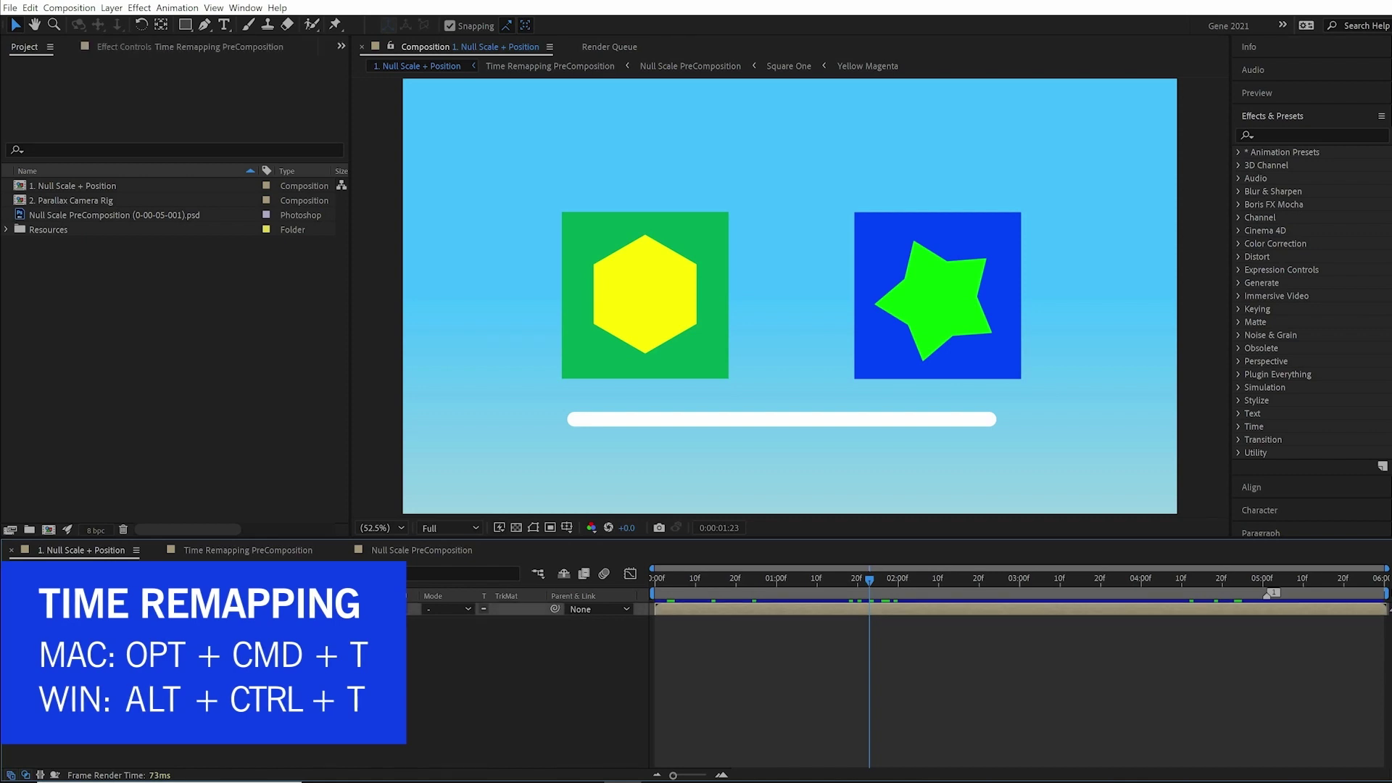
key("ctrl+alt+t")
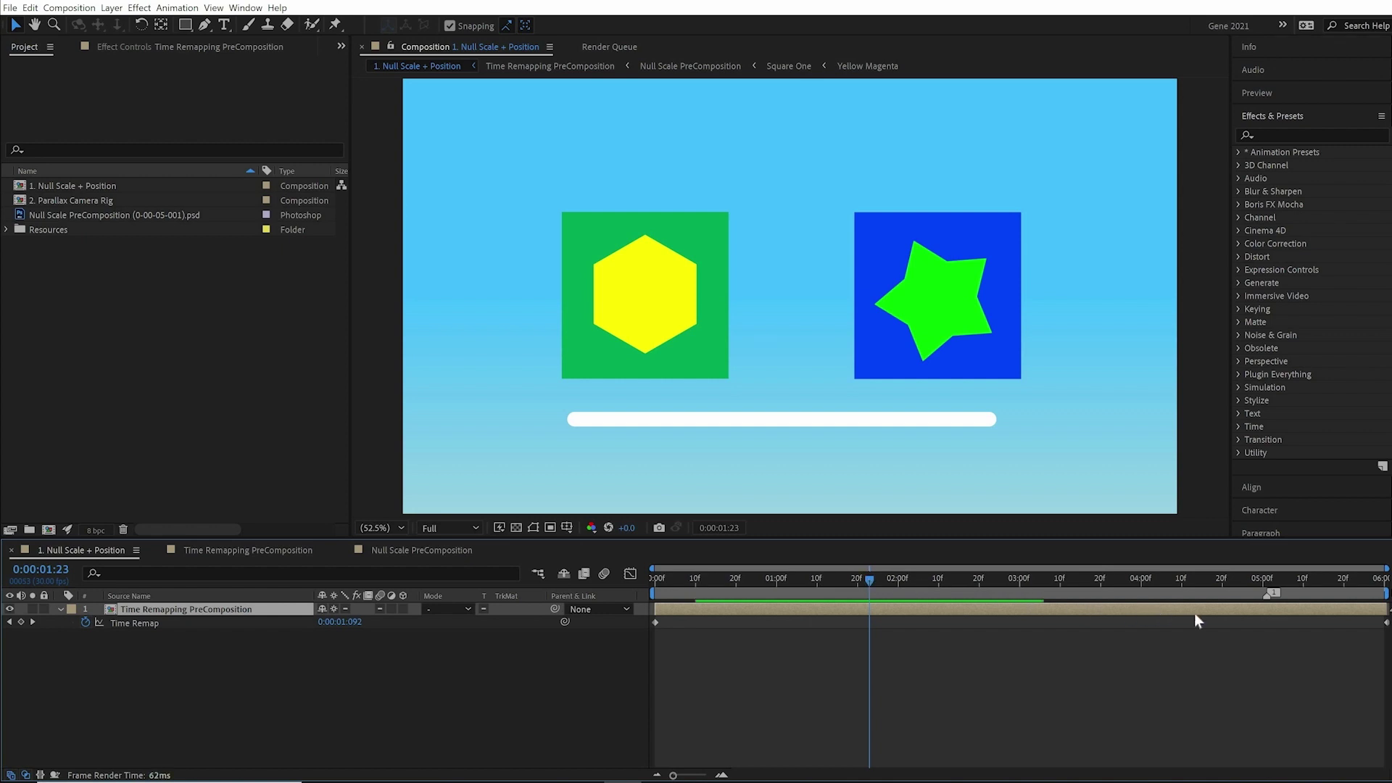
key("space")
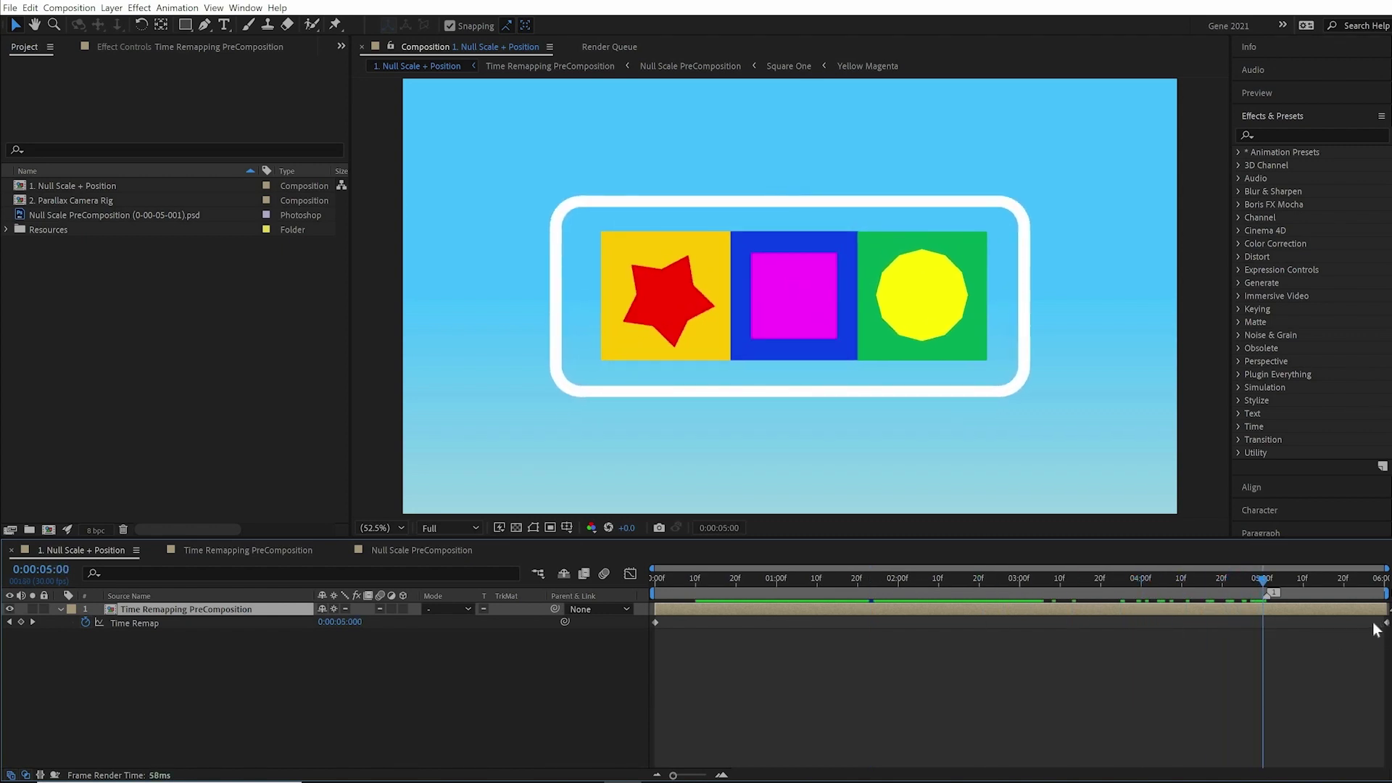
left_click_drag(1338, 628, 1259, 630)
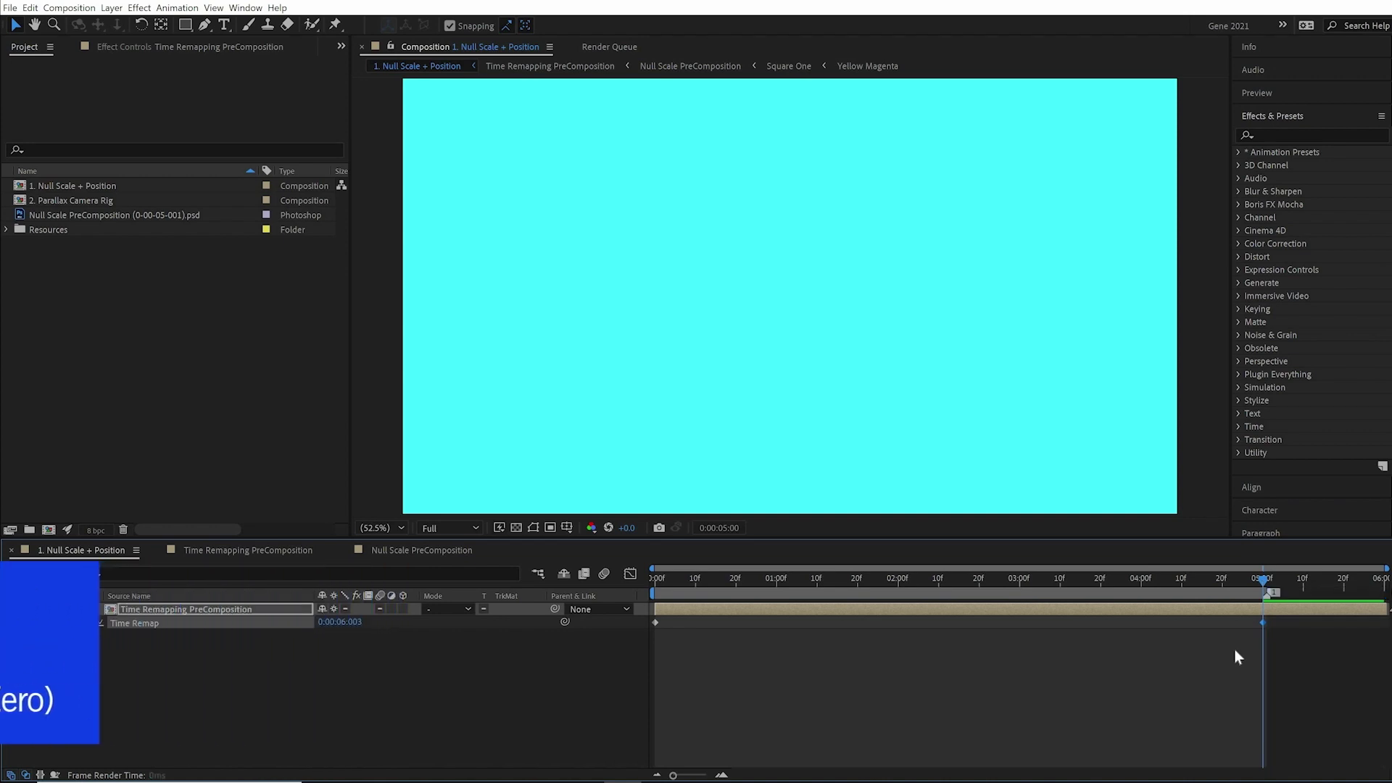
key("space")
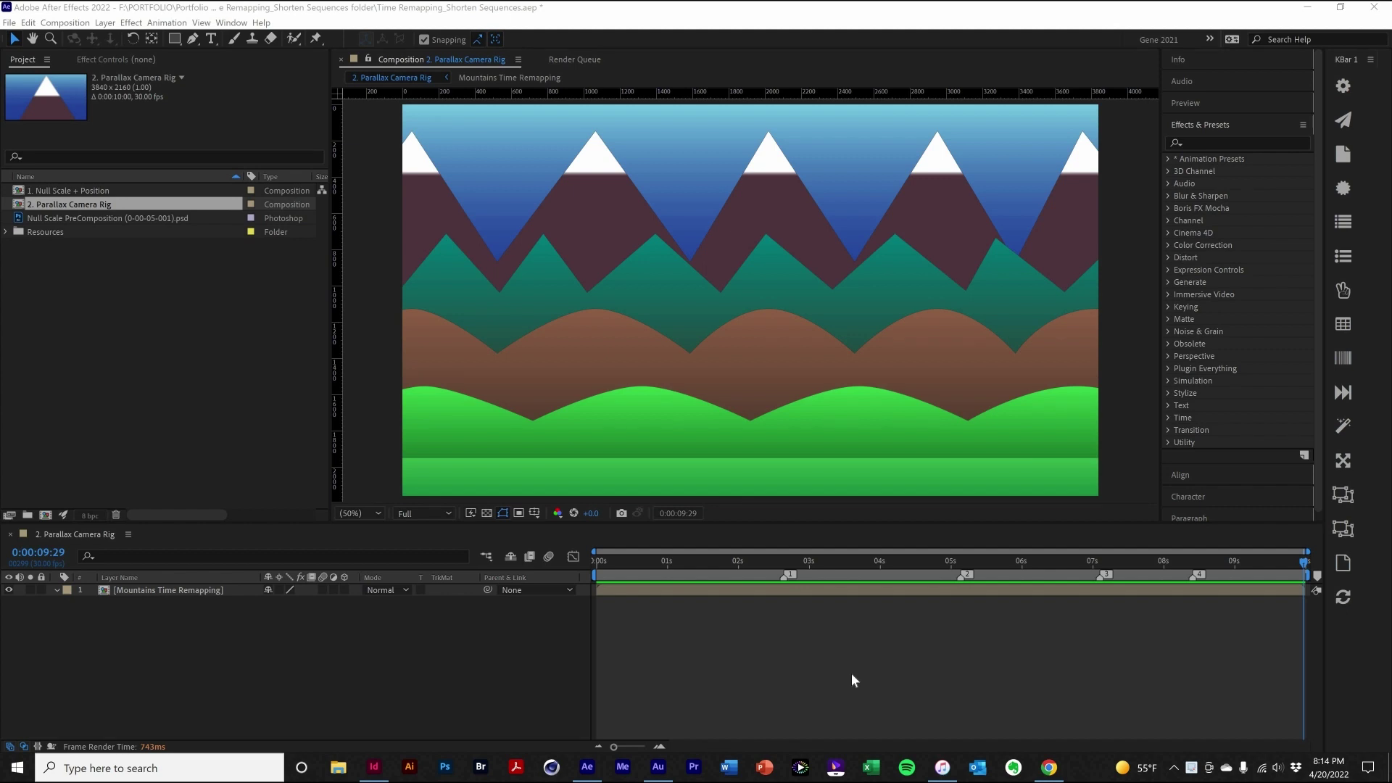
key("space")
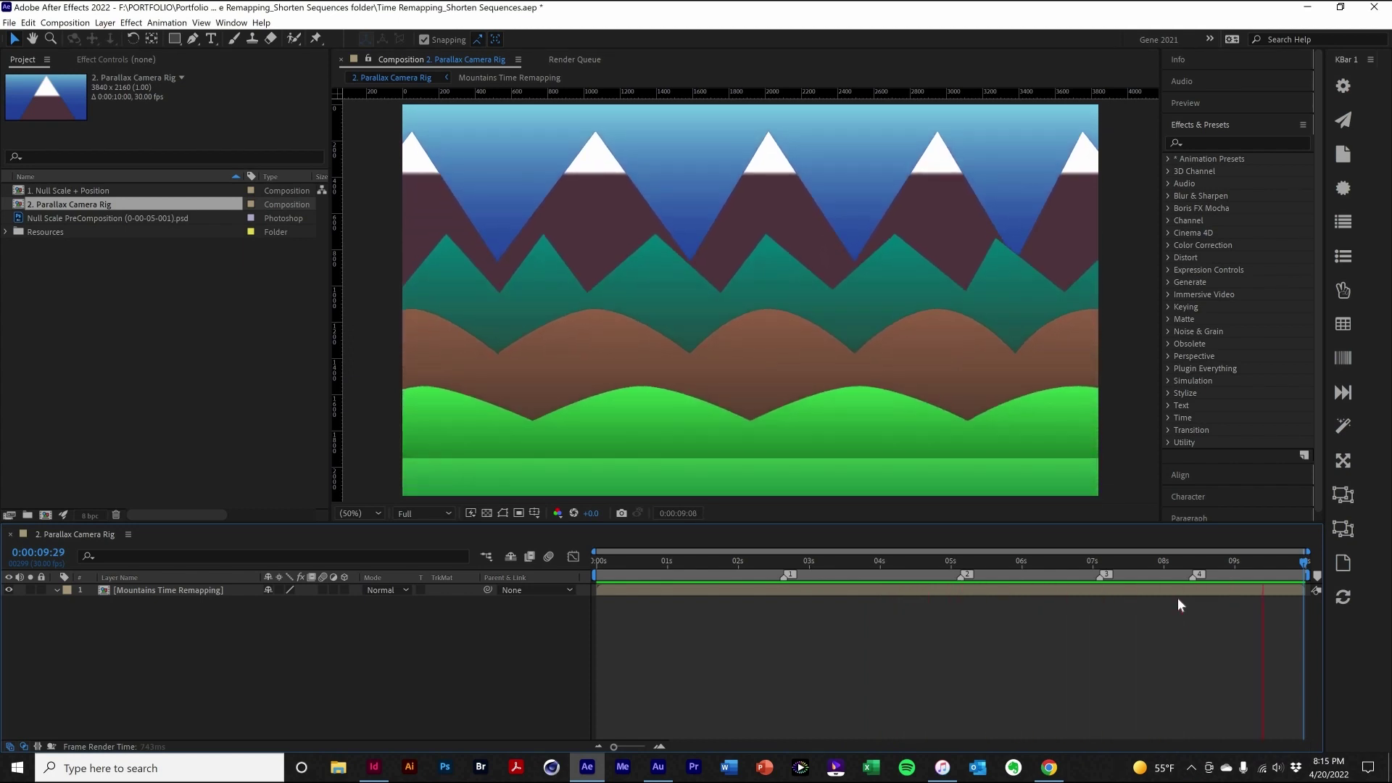
key("space")
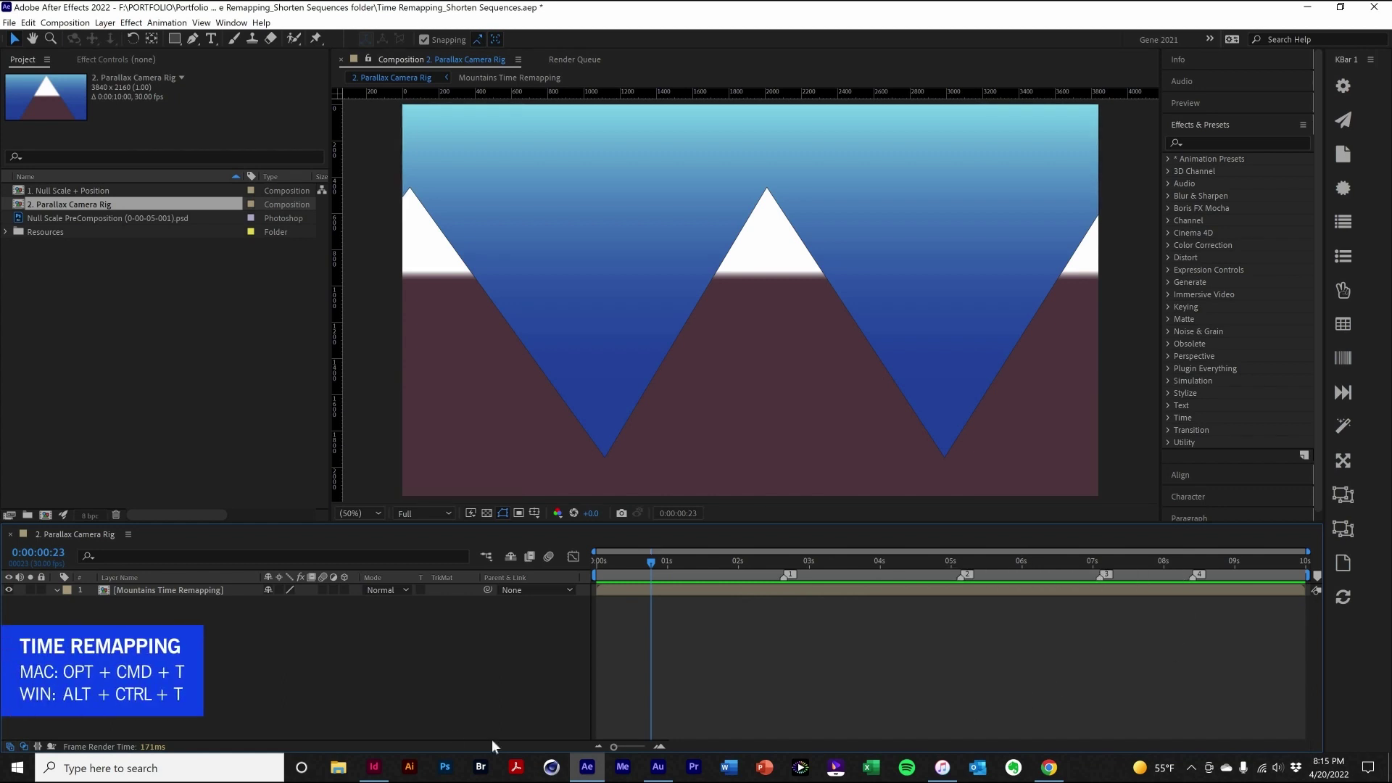
Enable Time Remapping on the Mountains layer and add keyframes at markers 2:19, 5:04 and 7:03.
left_click(218, 588)
key("ctrl+alt+t")
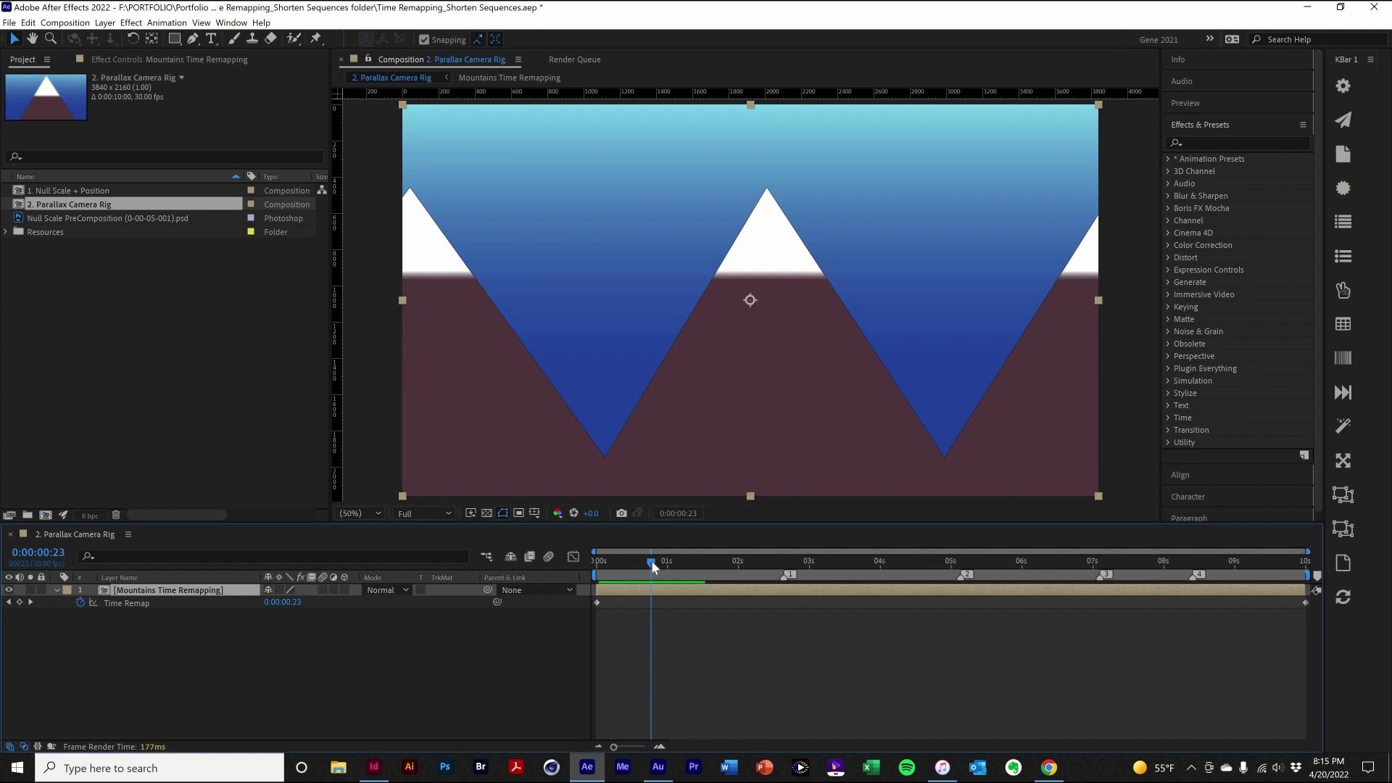
left_click_drag(652, 567, 767, 592)
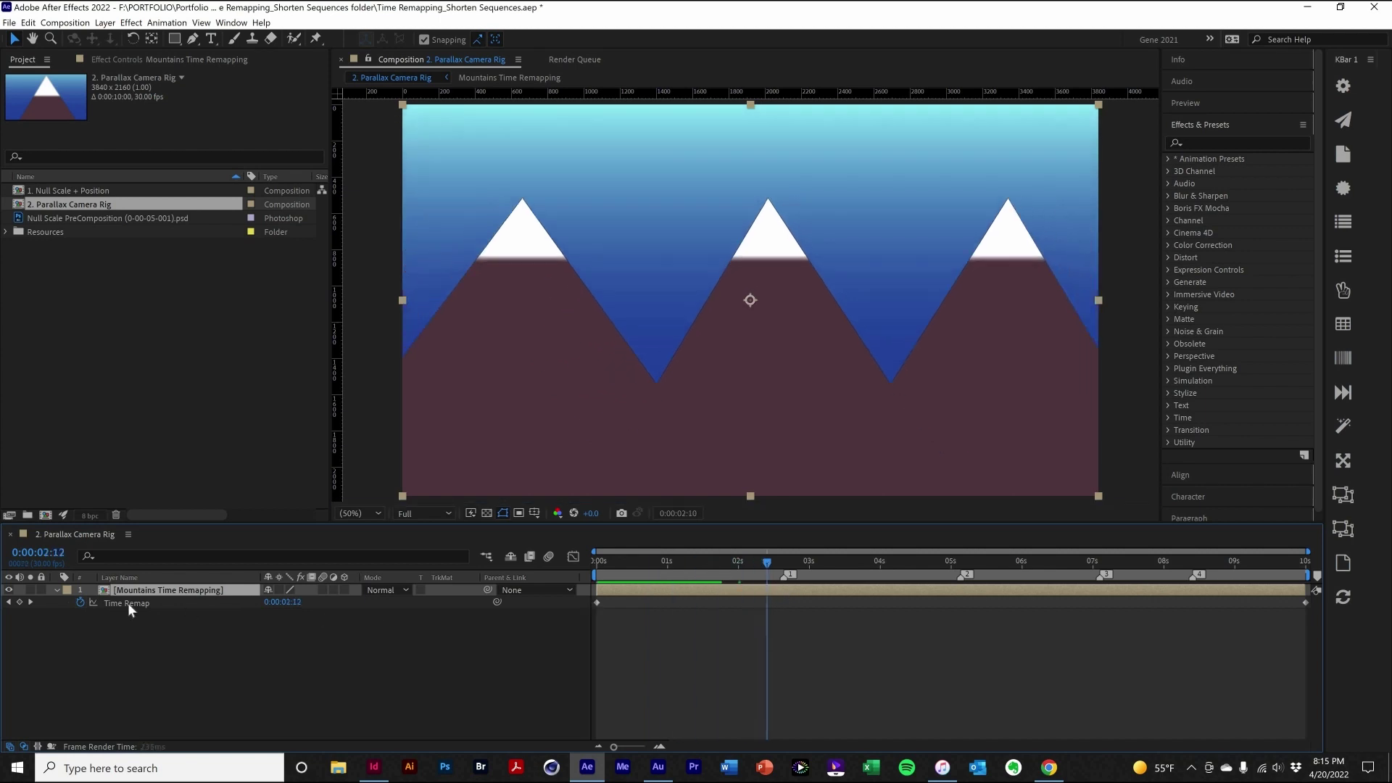
left_click(20, 603)
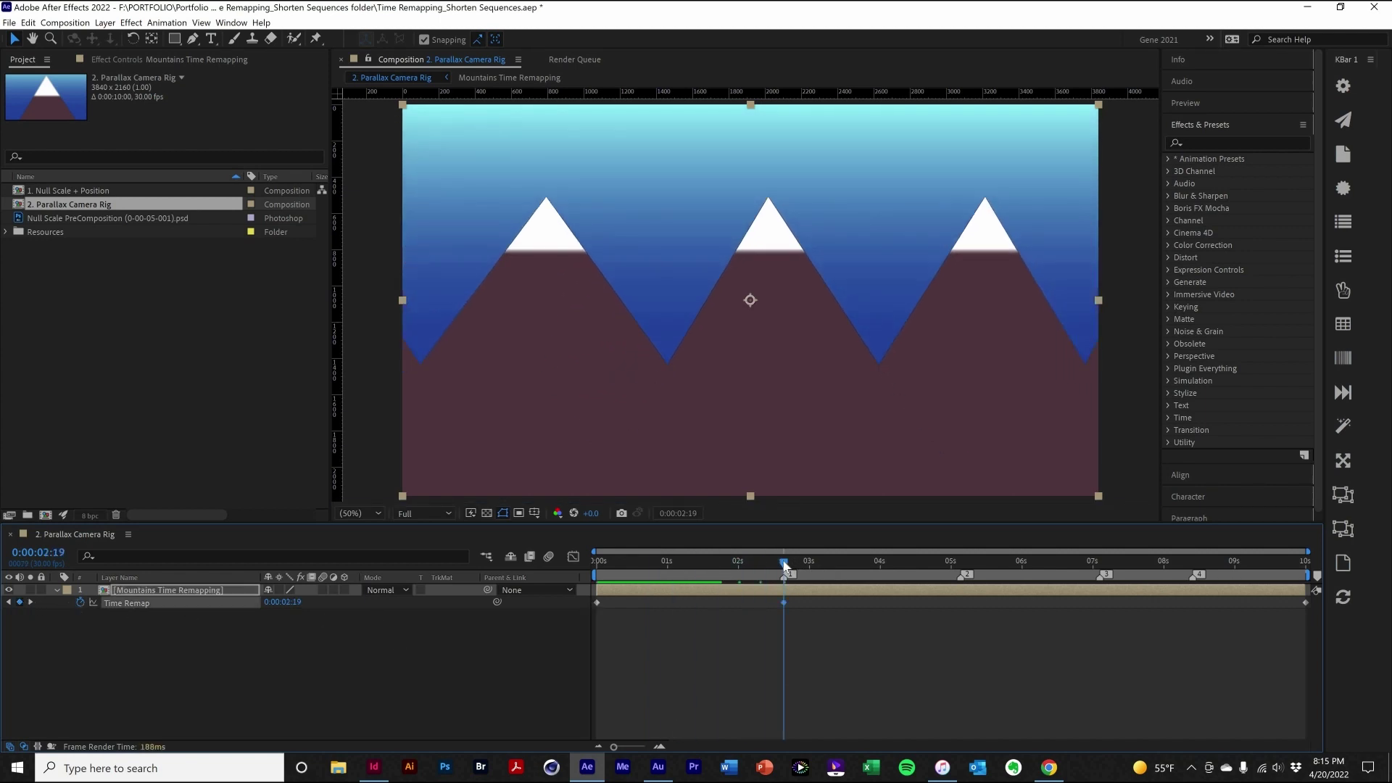
key("k")
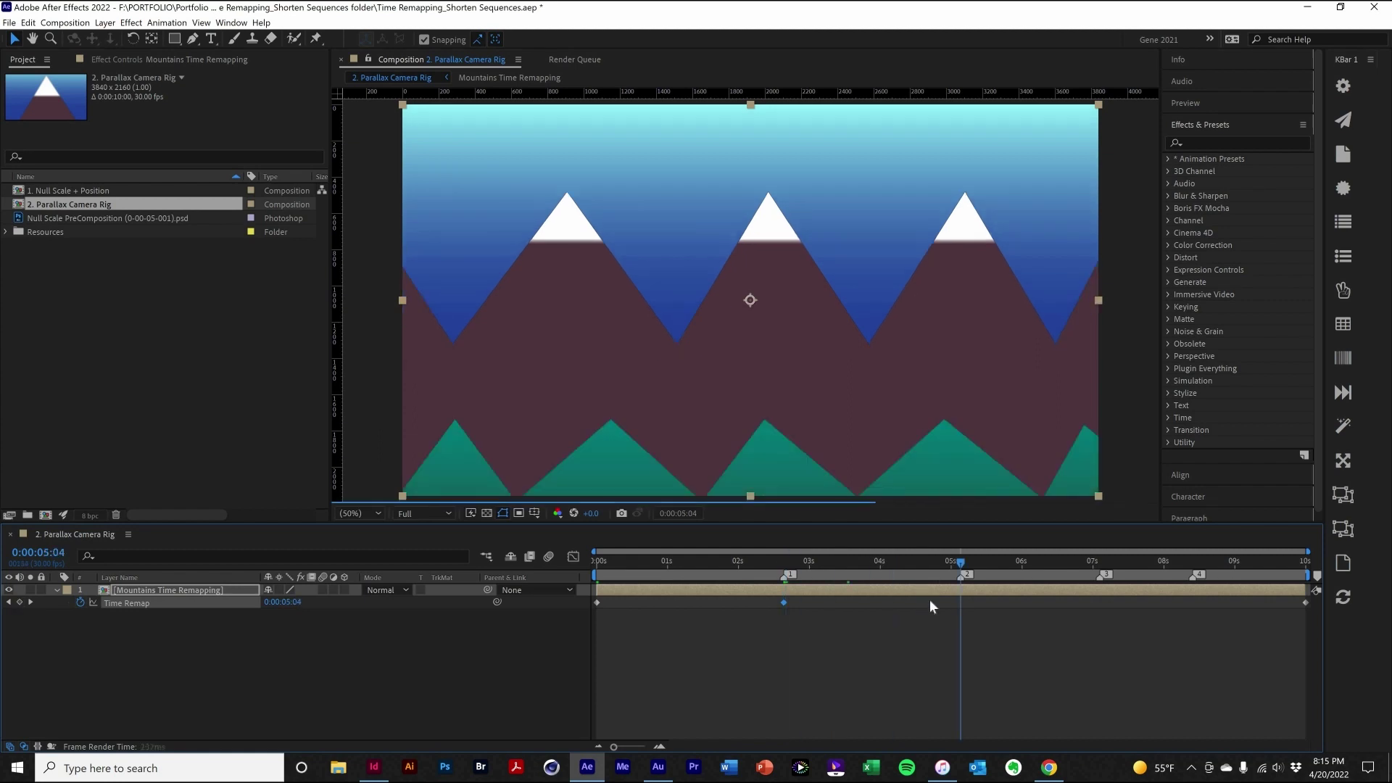
left_click(20, 603)
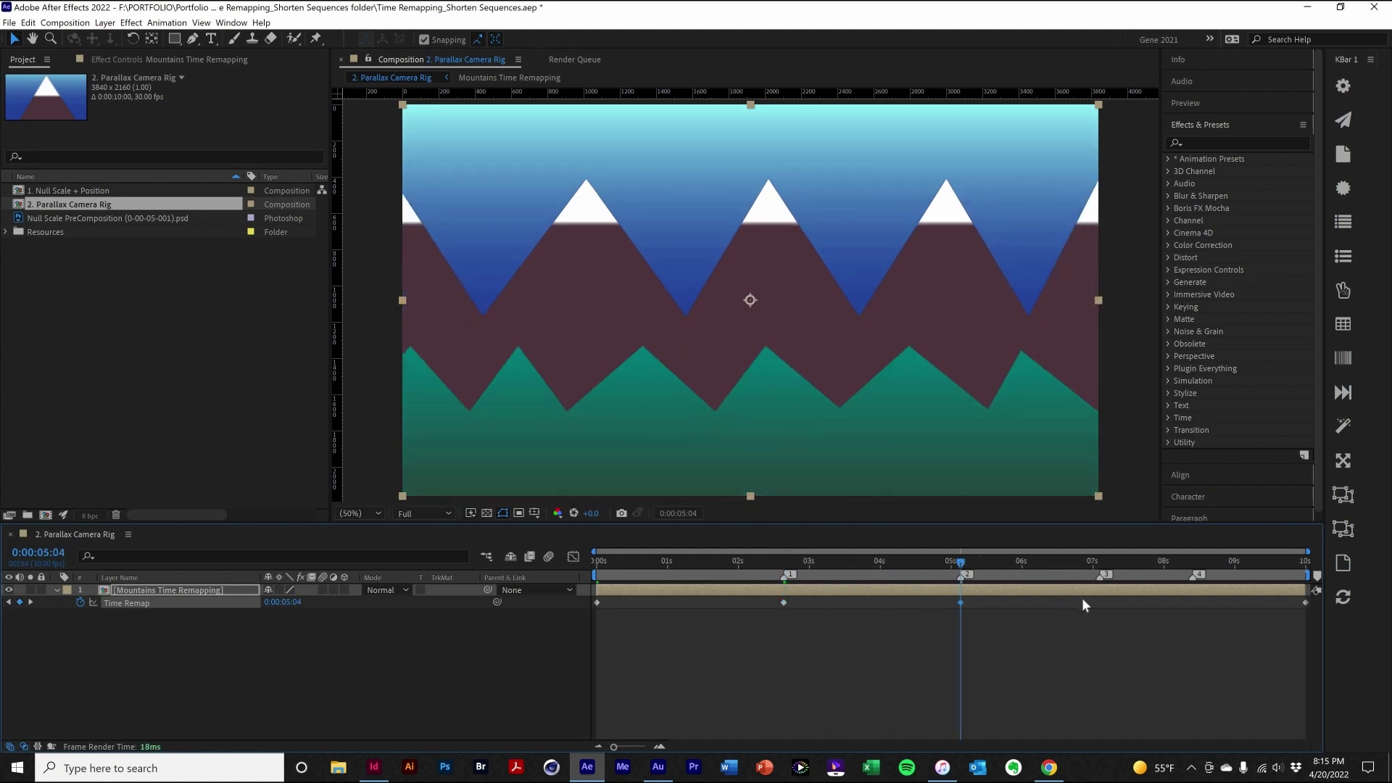
key("space")
key("k")
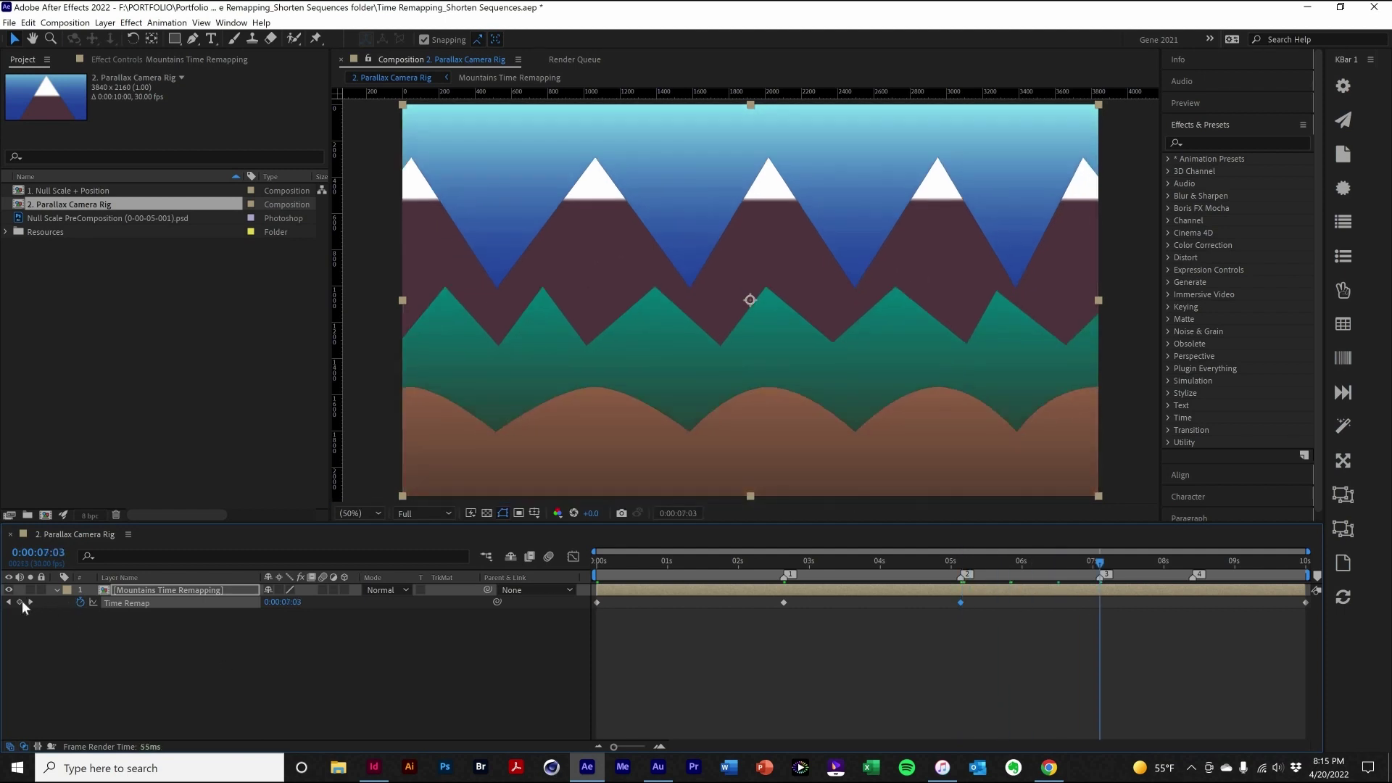
key("alt+shift+t")
Add a Time Remap keyframe at the 8:12 marker, then move the next two keyframes to 2 s and 4 s.
key("k")
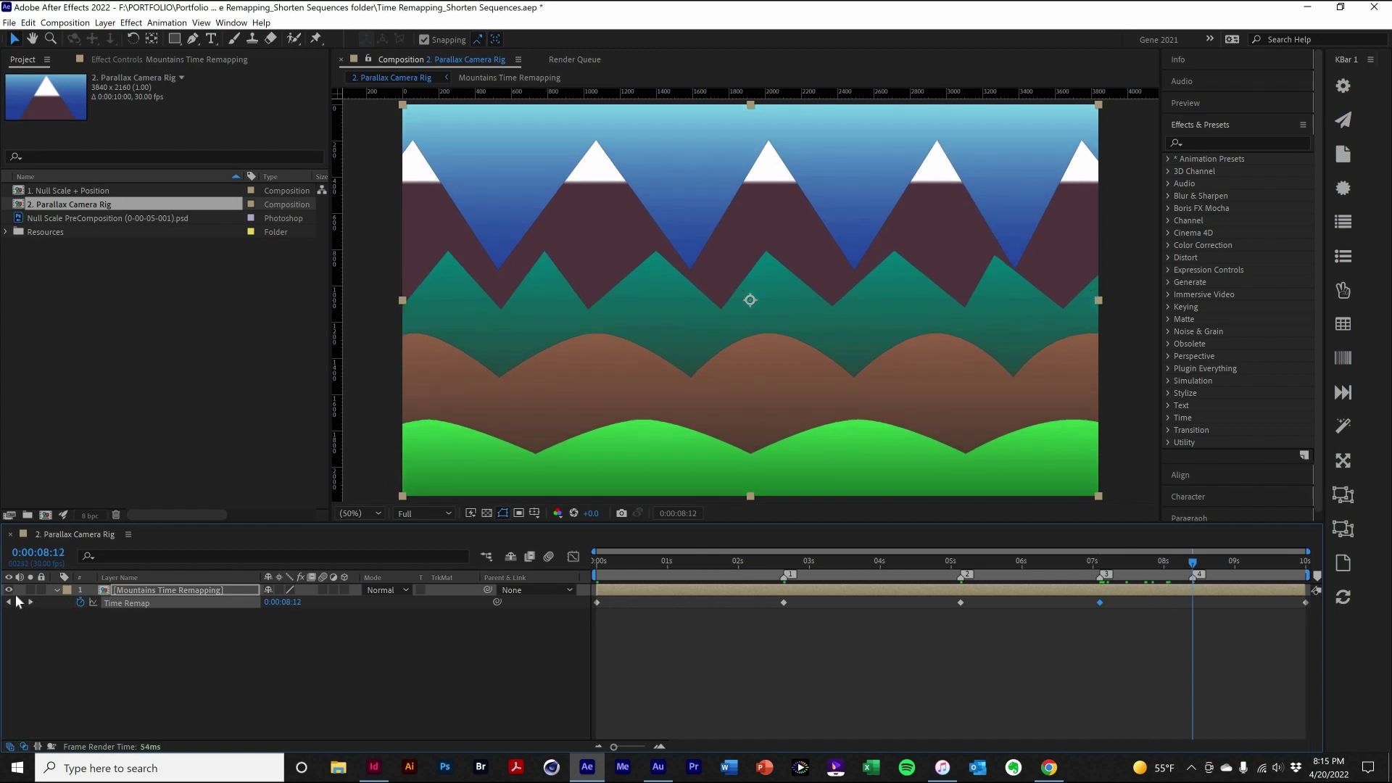
left_click(20, 602)
left_click(749, 558)
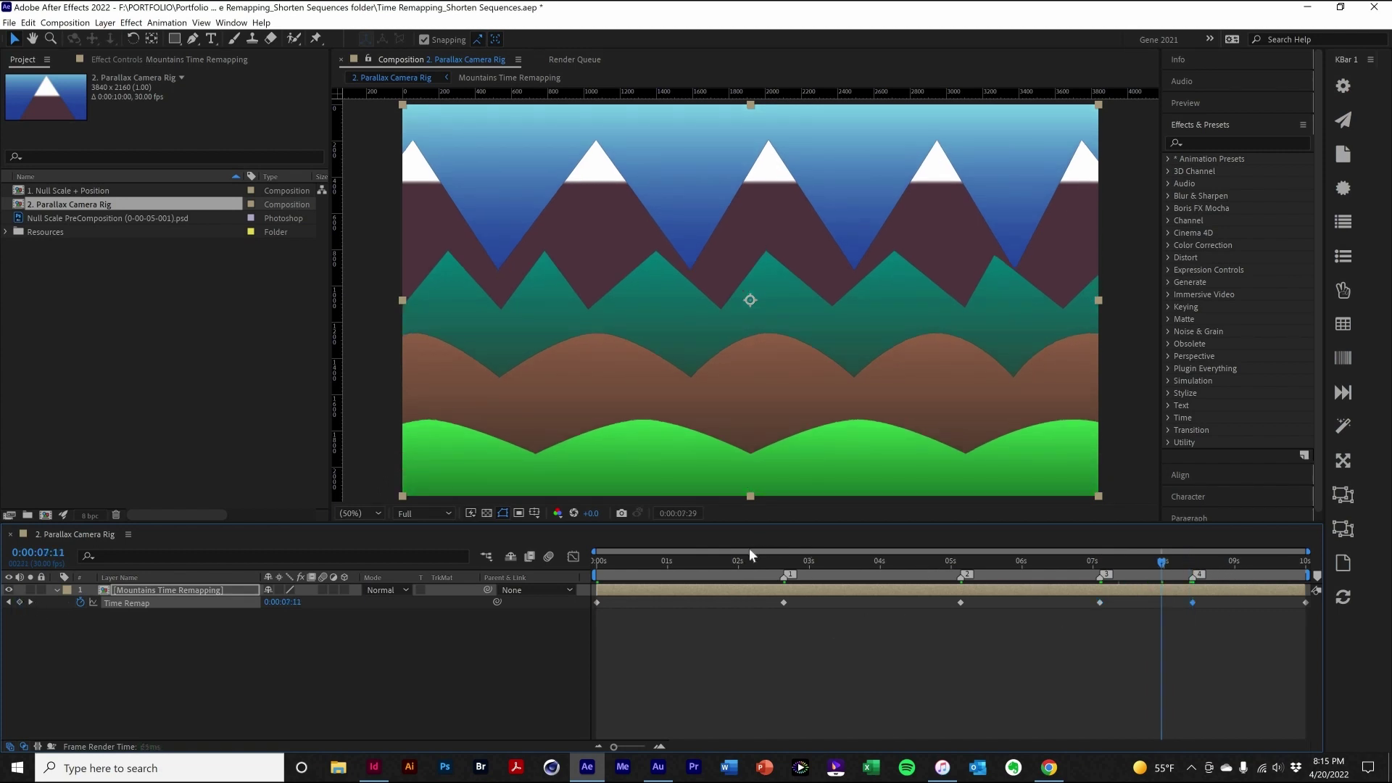
left_click(738, 558)
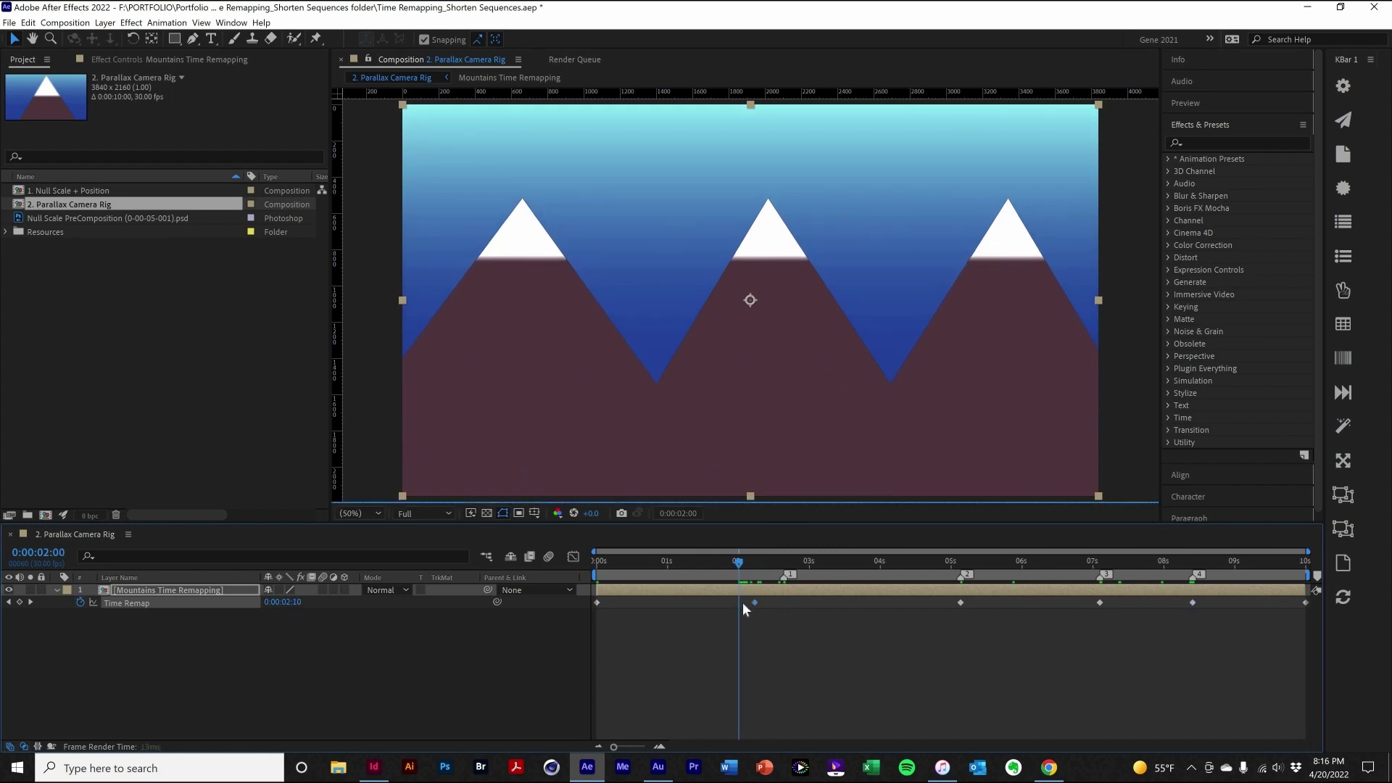
left_click_drag(783, 603, 738, 602)
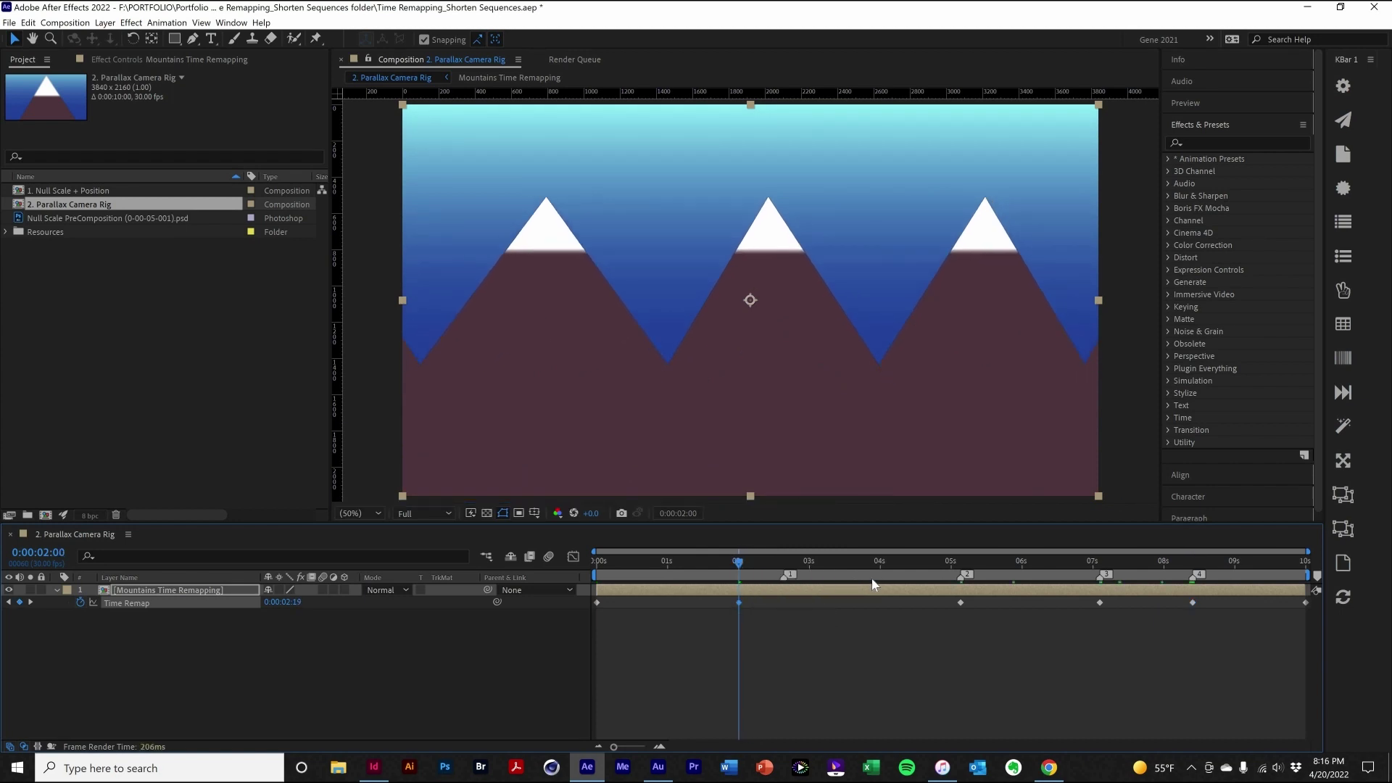
key("space")
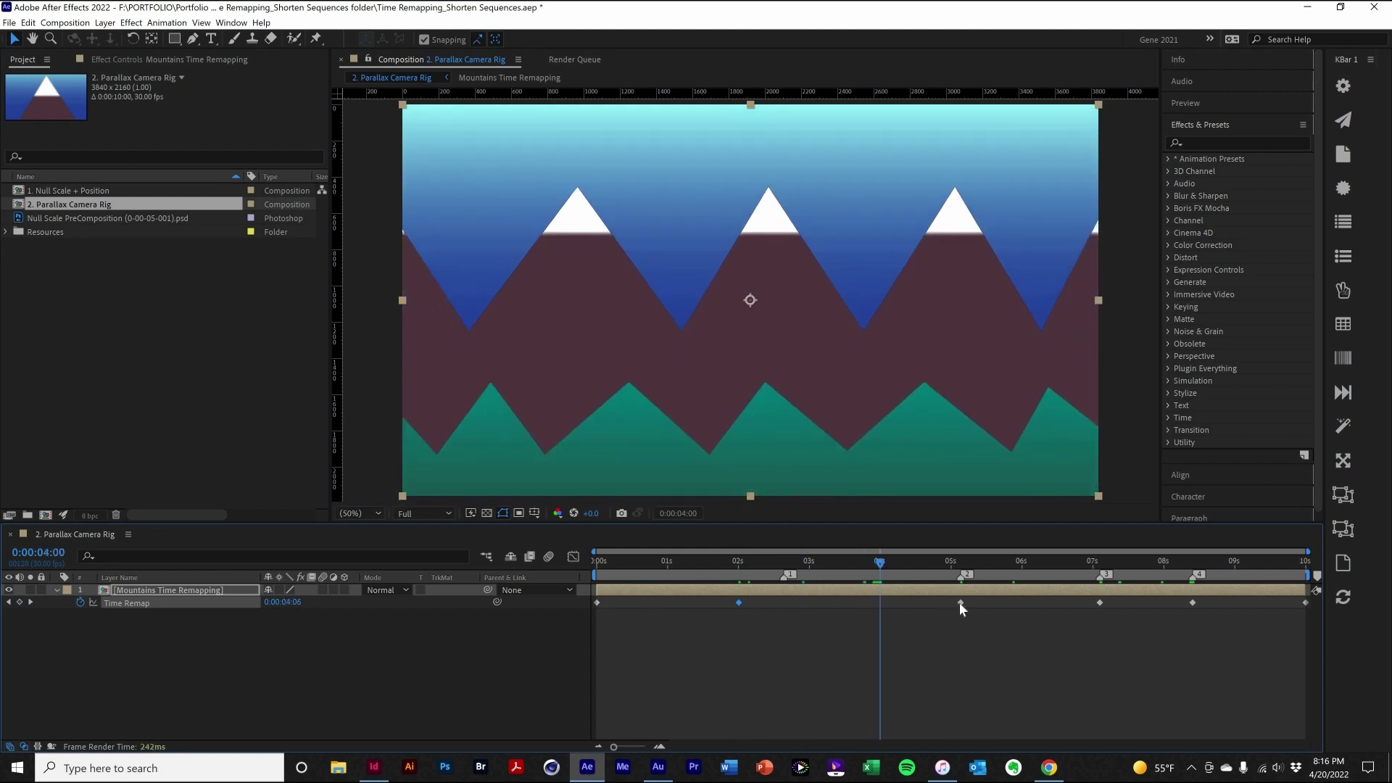
left_click_drag(961, 603, 879, 602)
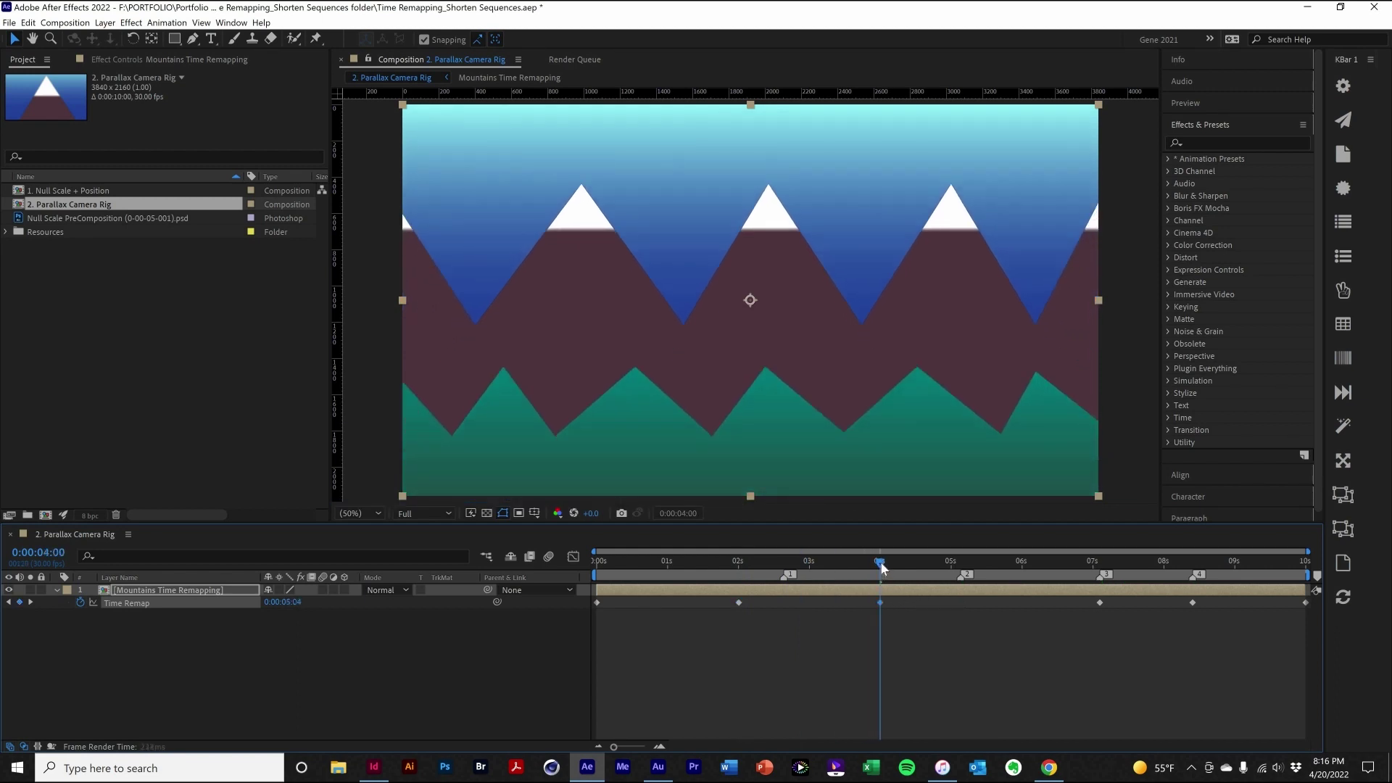
Reposition the later Time Remap keyframes onto 8 s and 6 s, then preview the parallax animation.
key("space")
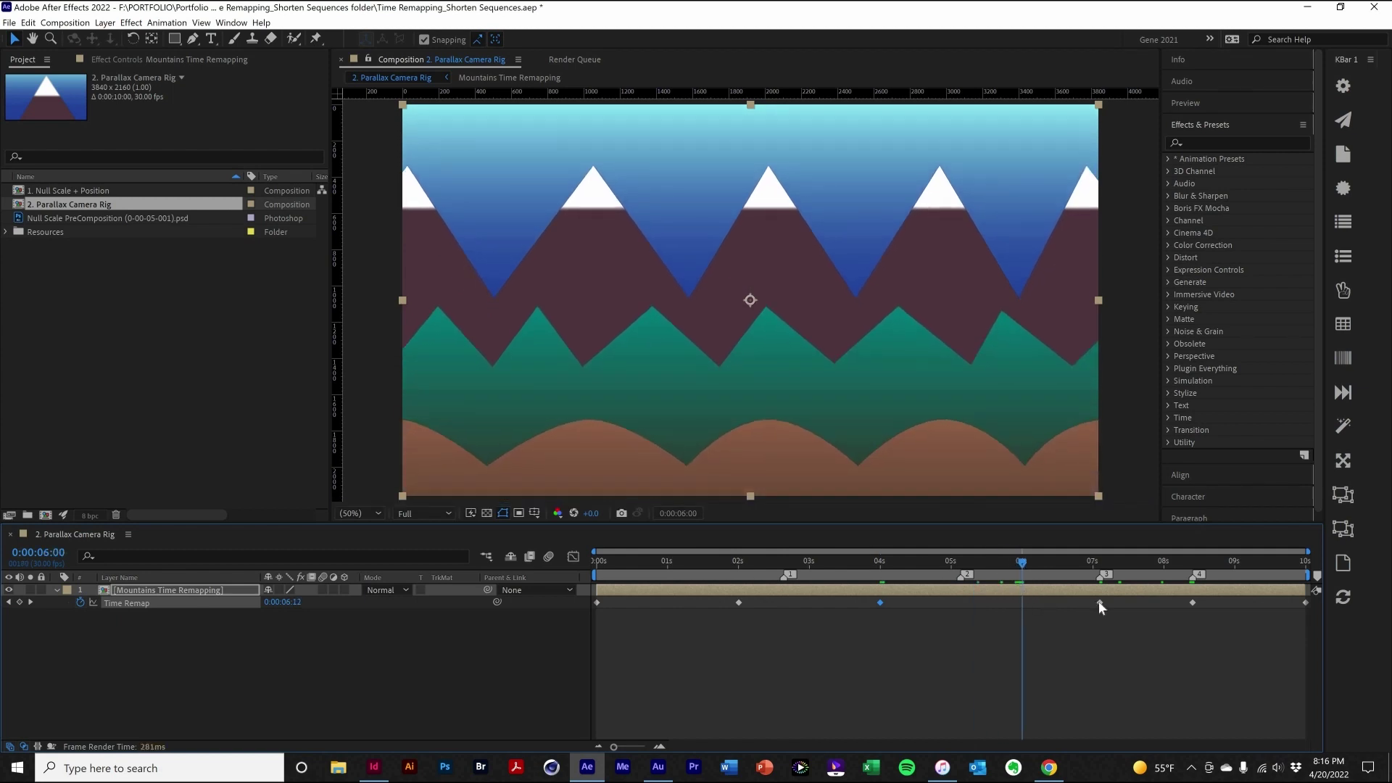
key("ctrl+z")
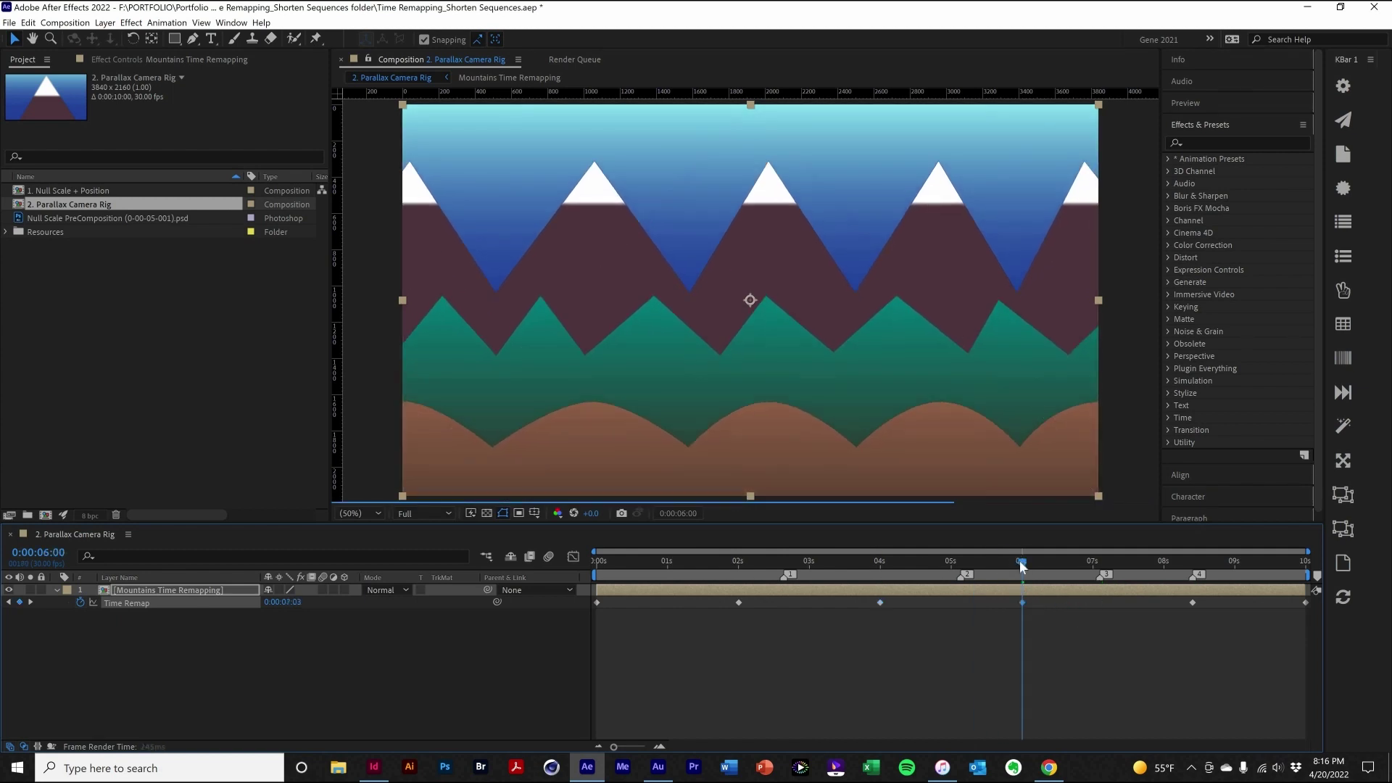
left_click(1160, 580)
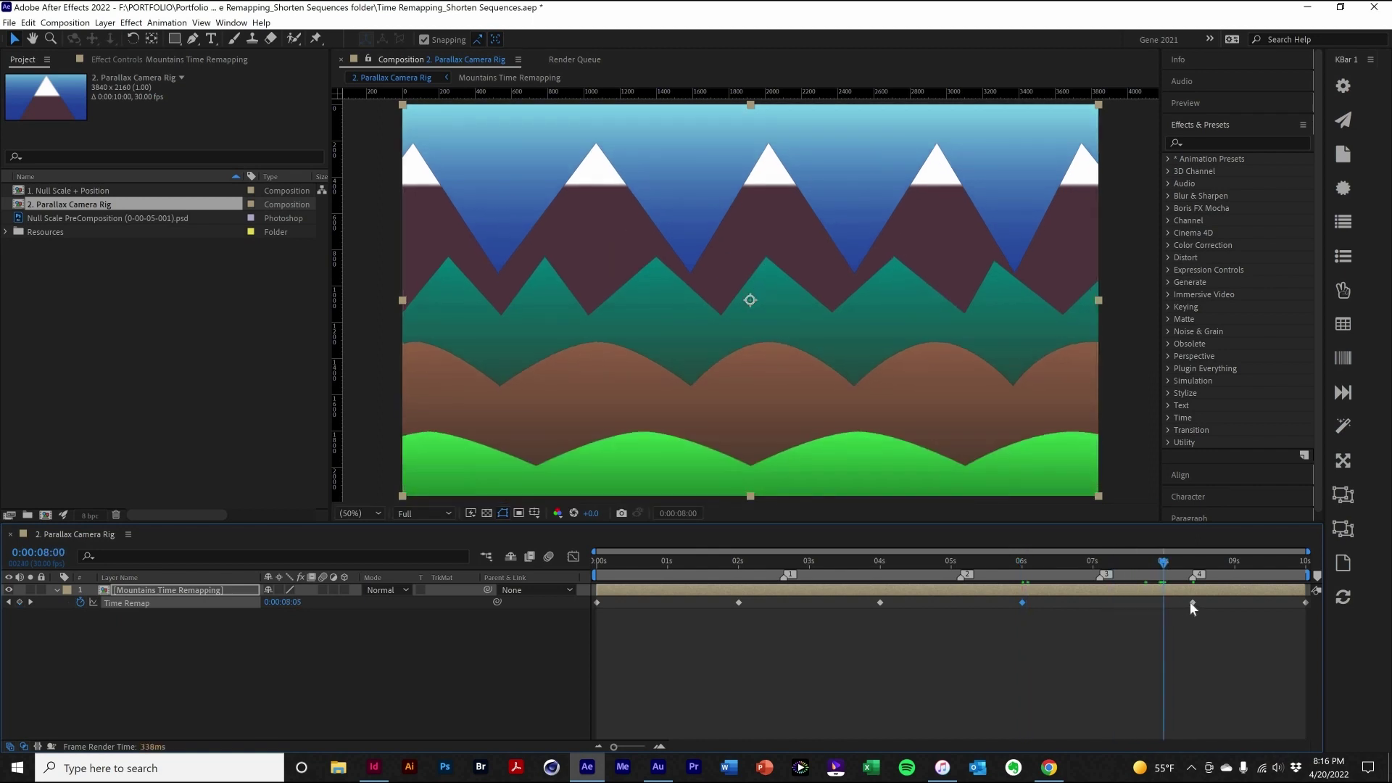
left_click_drag(1192, 602, 1164, 603)
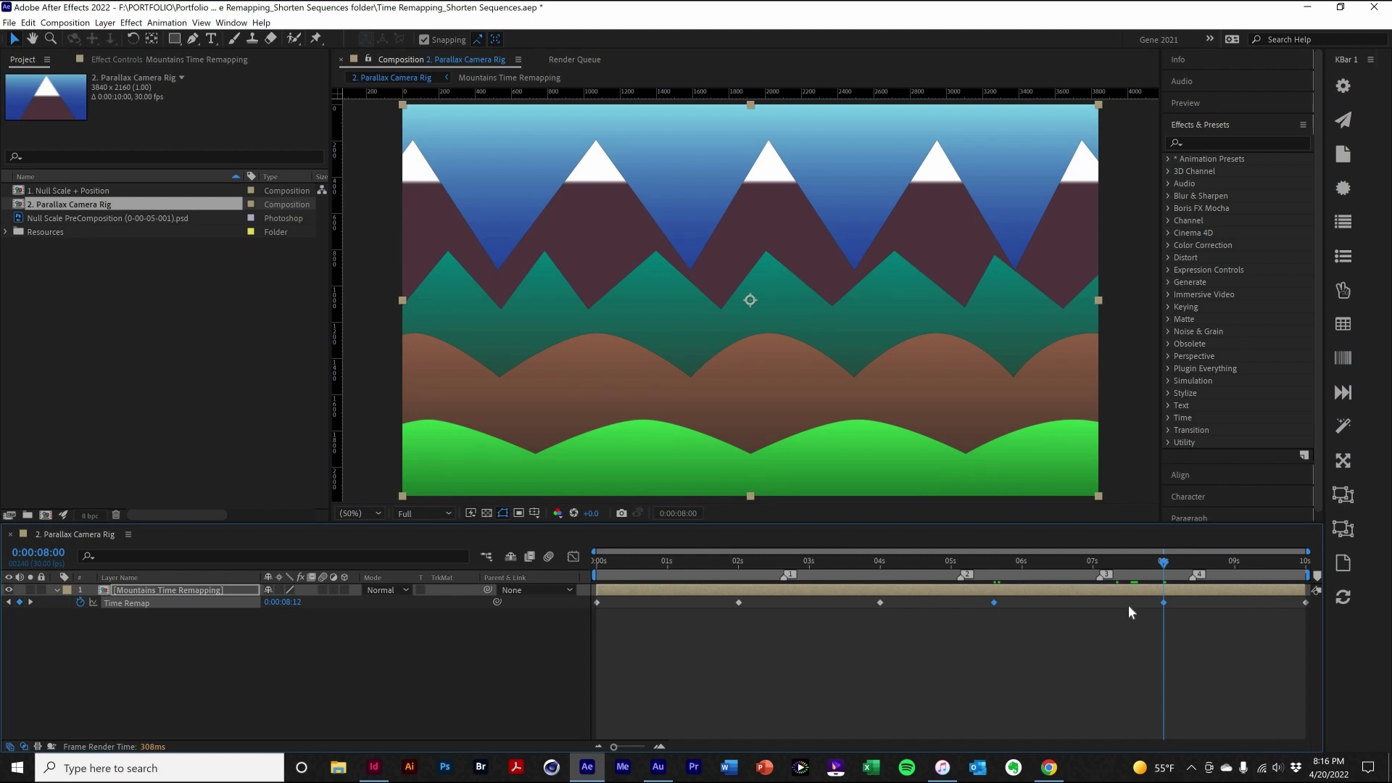
key("F2")
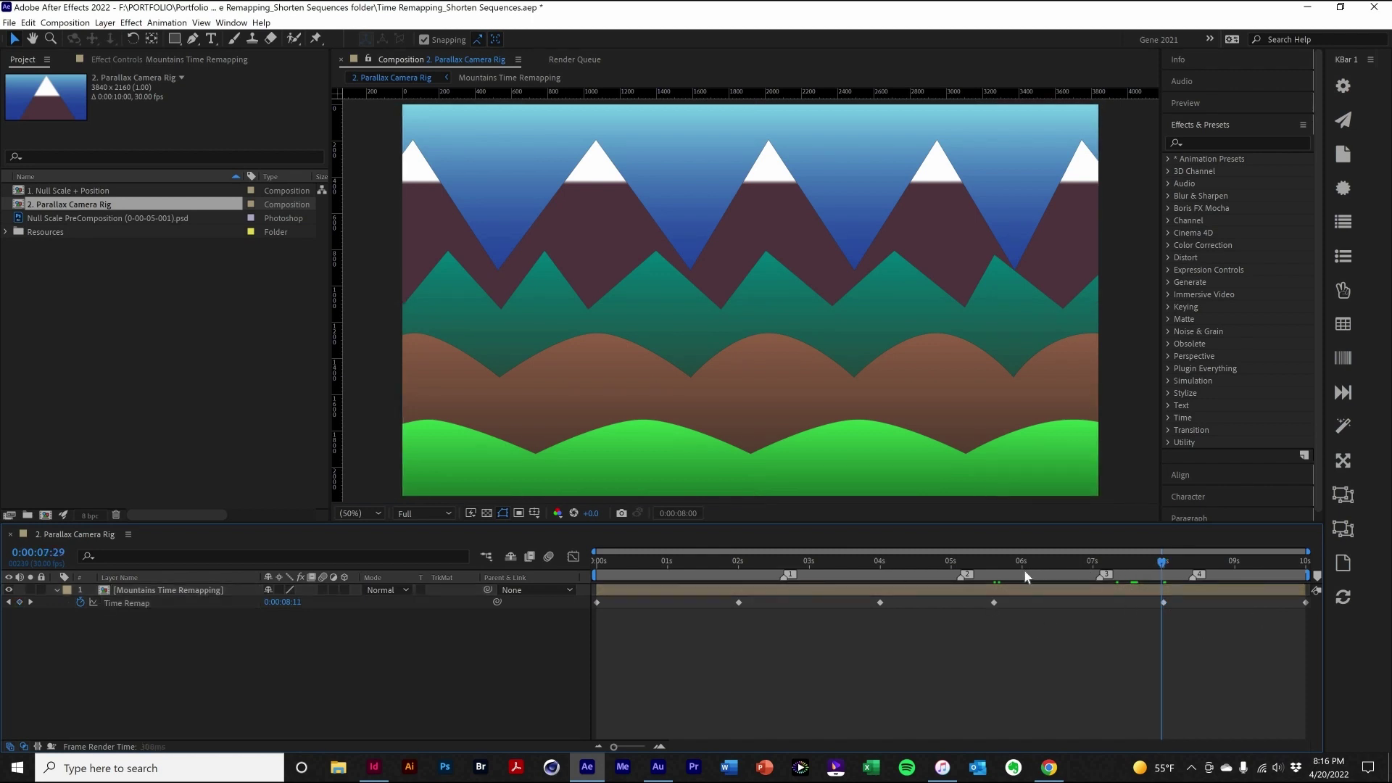
left_click(1023, 570)
left_click(1022, 566)
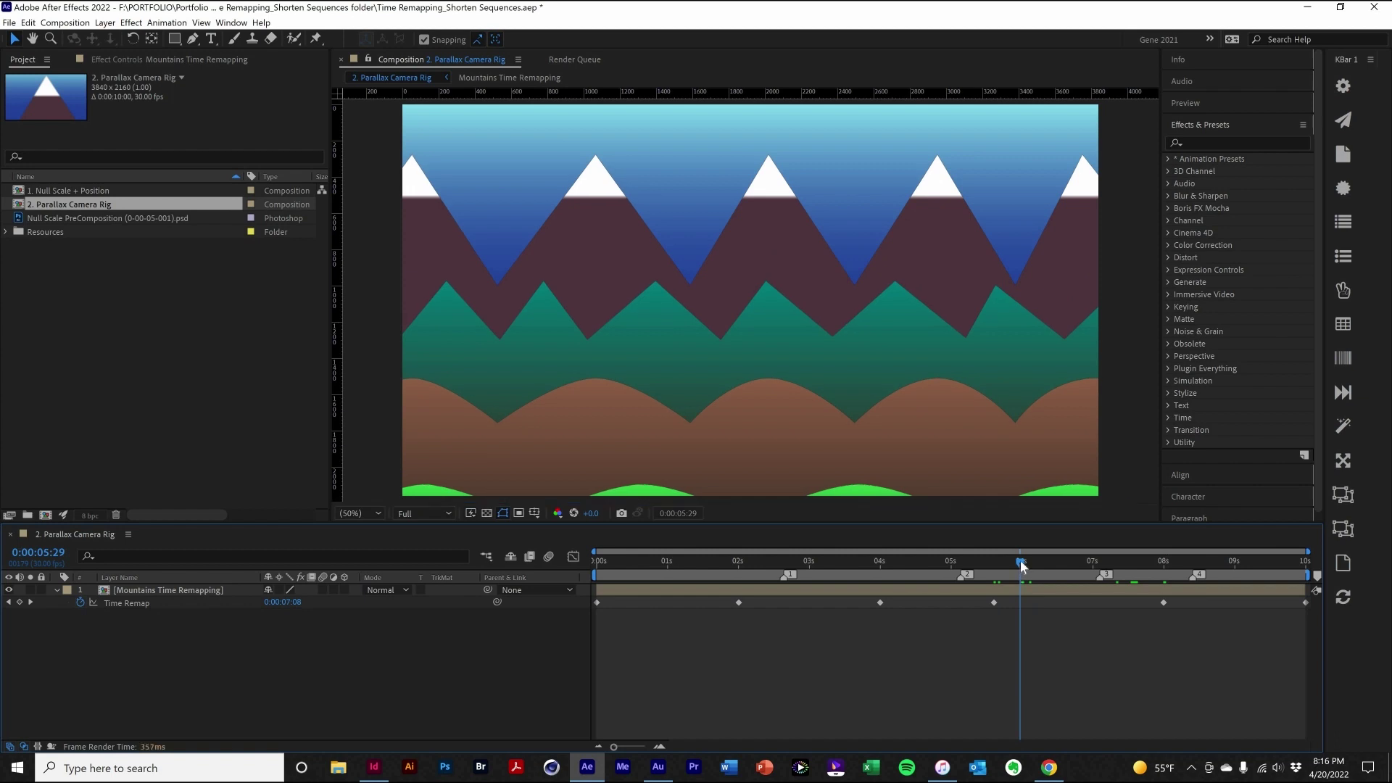
left_click_drag(994, 603, 1023, 602)
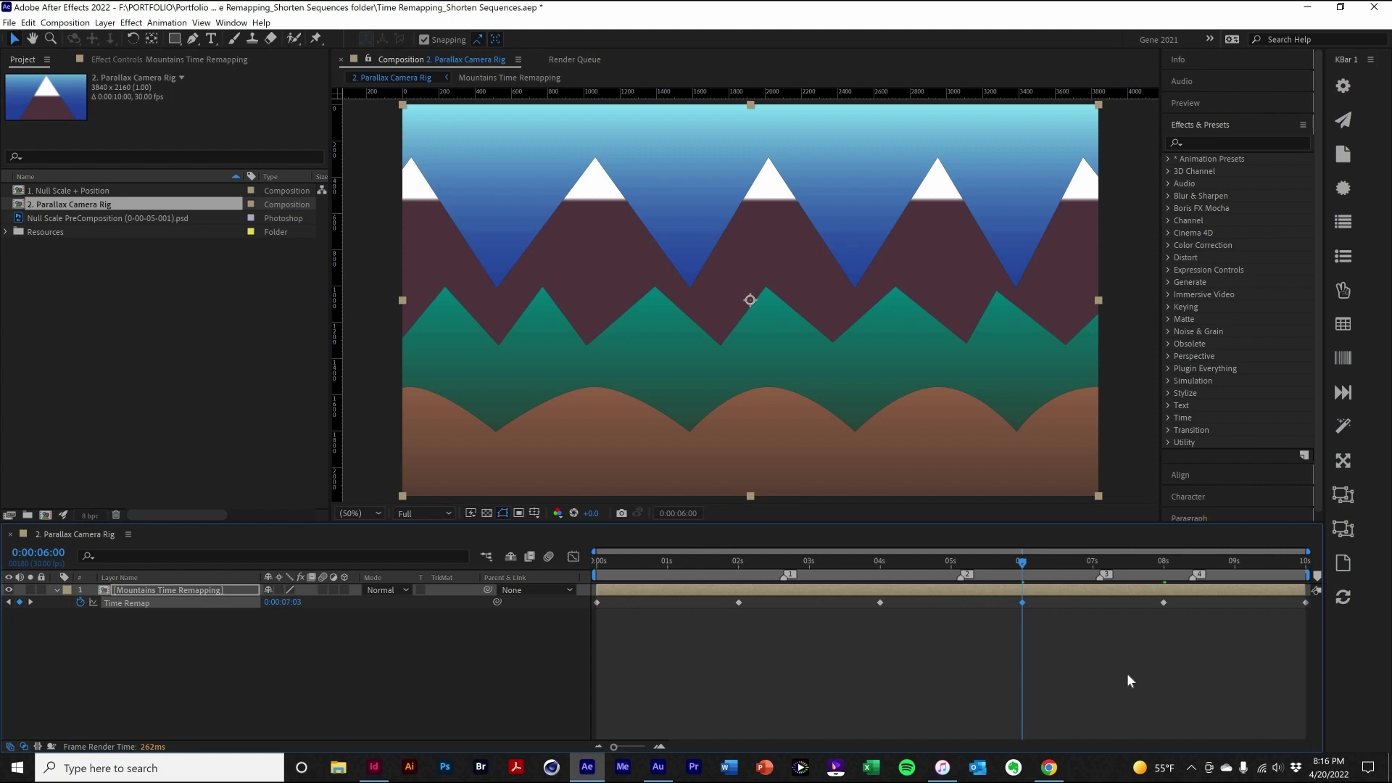
key("space")
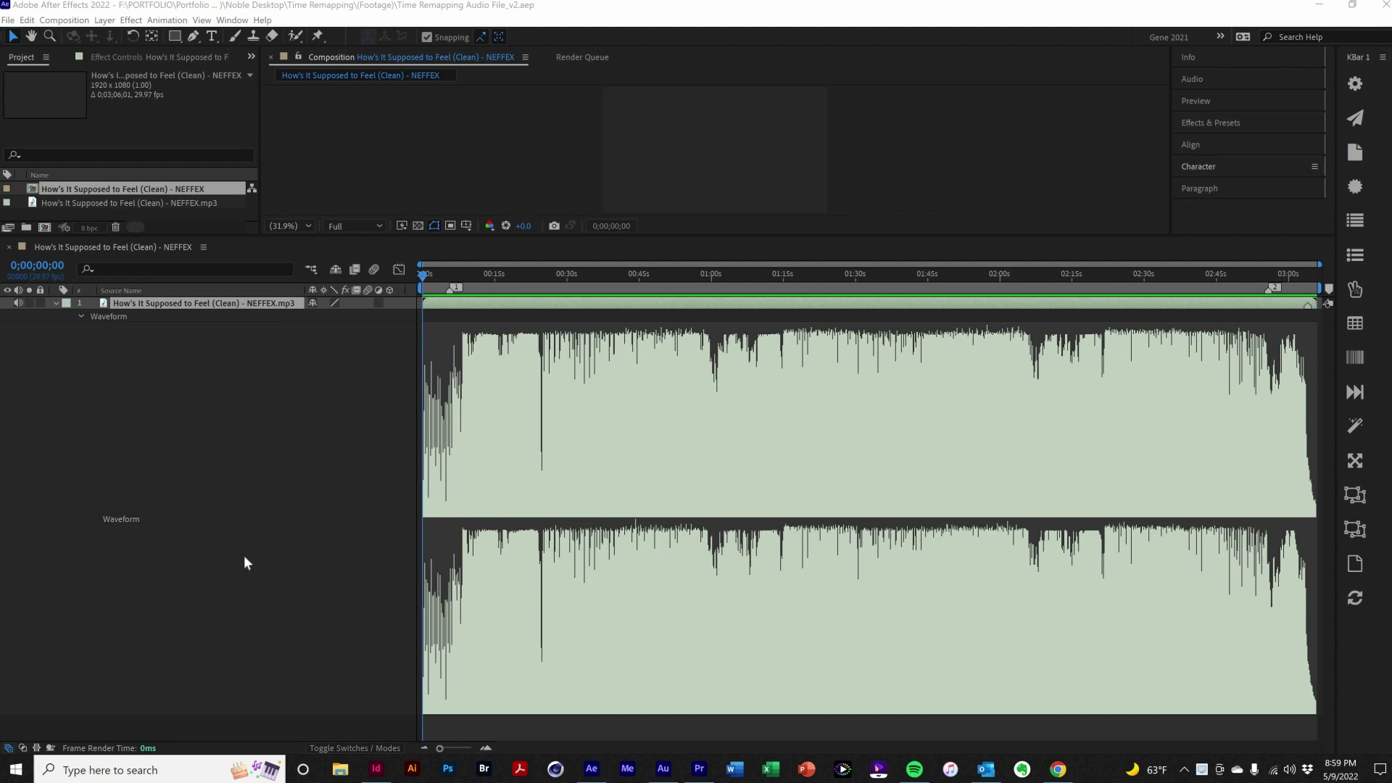
left_click(243, 563)
key("space")
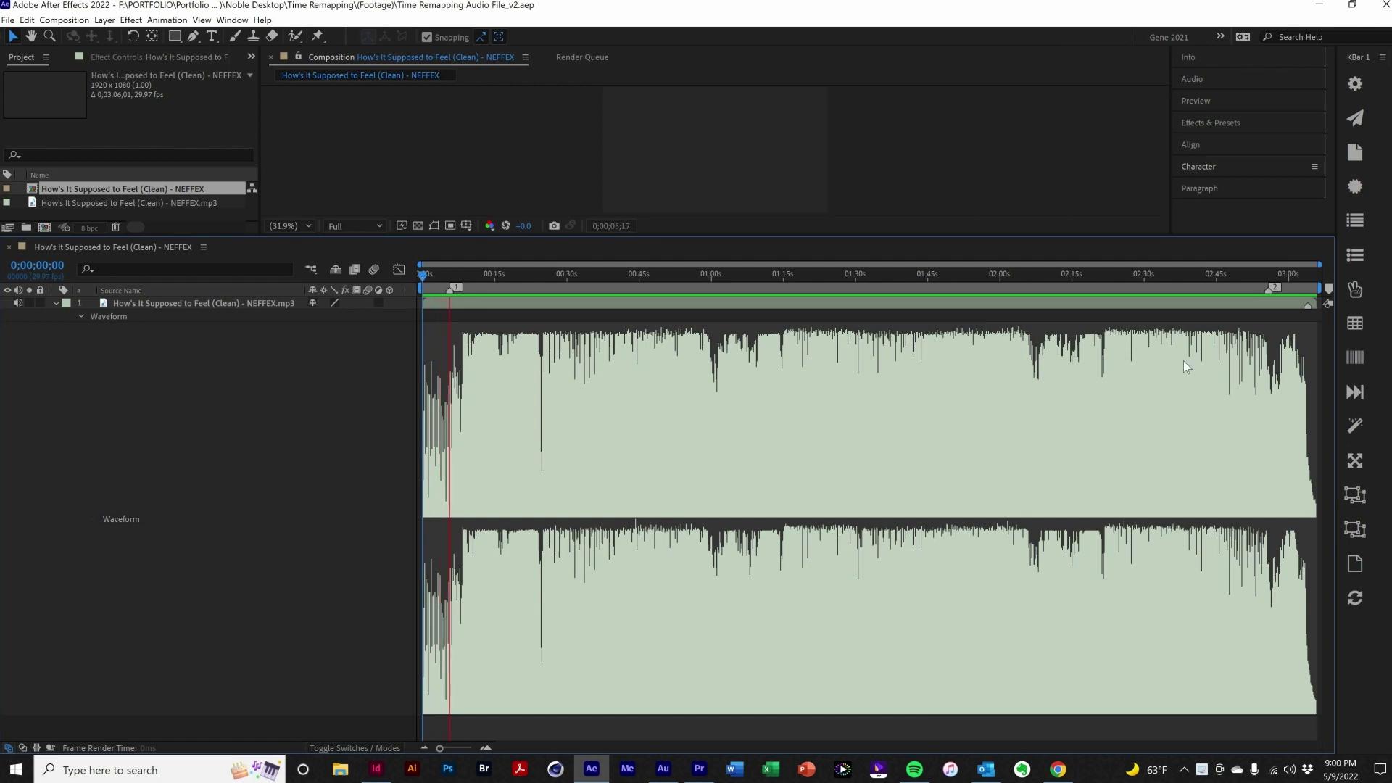
key("space")
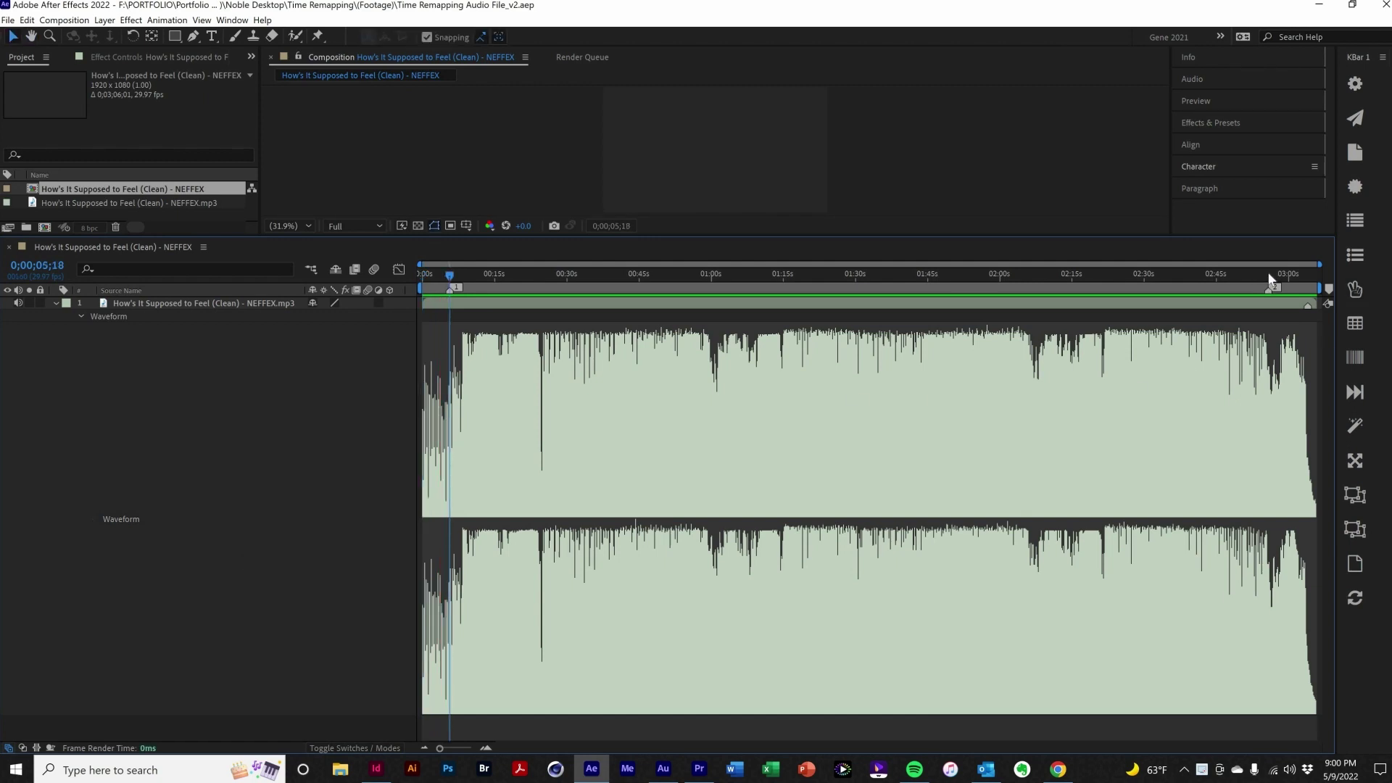
left_click(1268, 276)
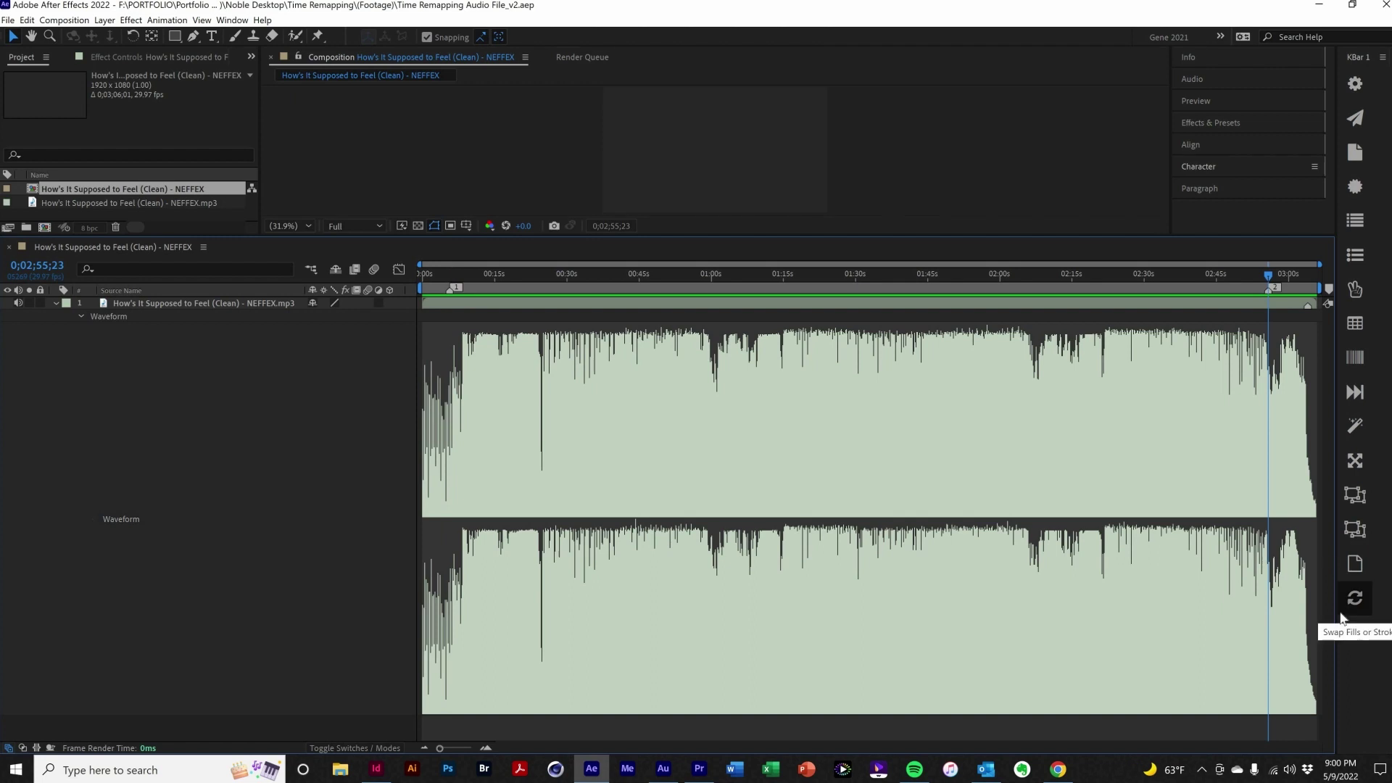
key("space")
key("space")
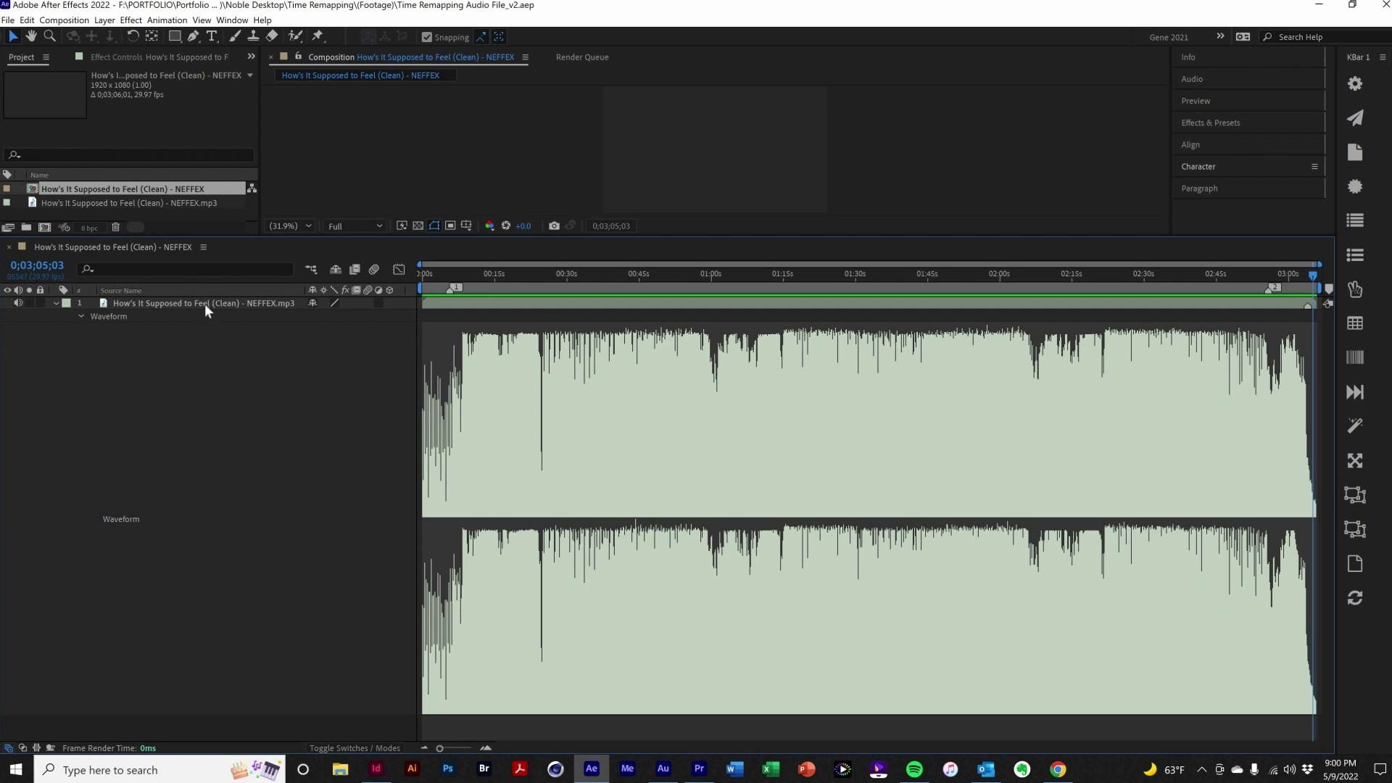
Enable Time Remapping on the NEFFEX music layer from its right-click Time menu.
key("ctrl+a")
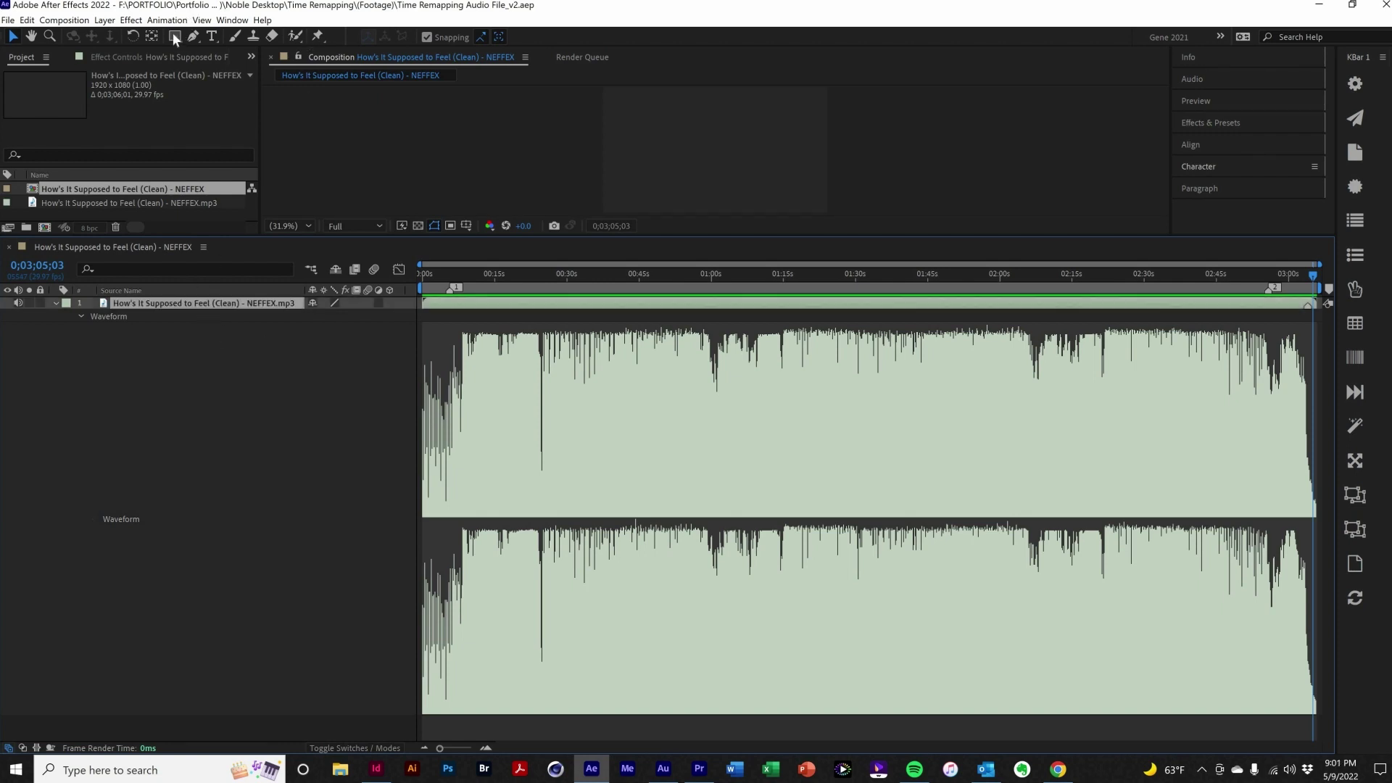
left_click(104, 20)
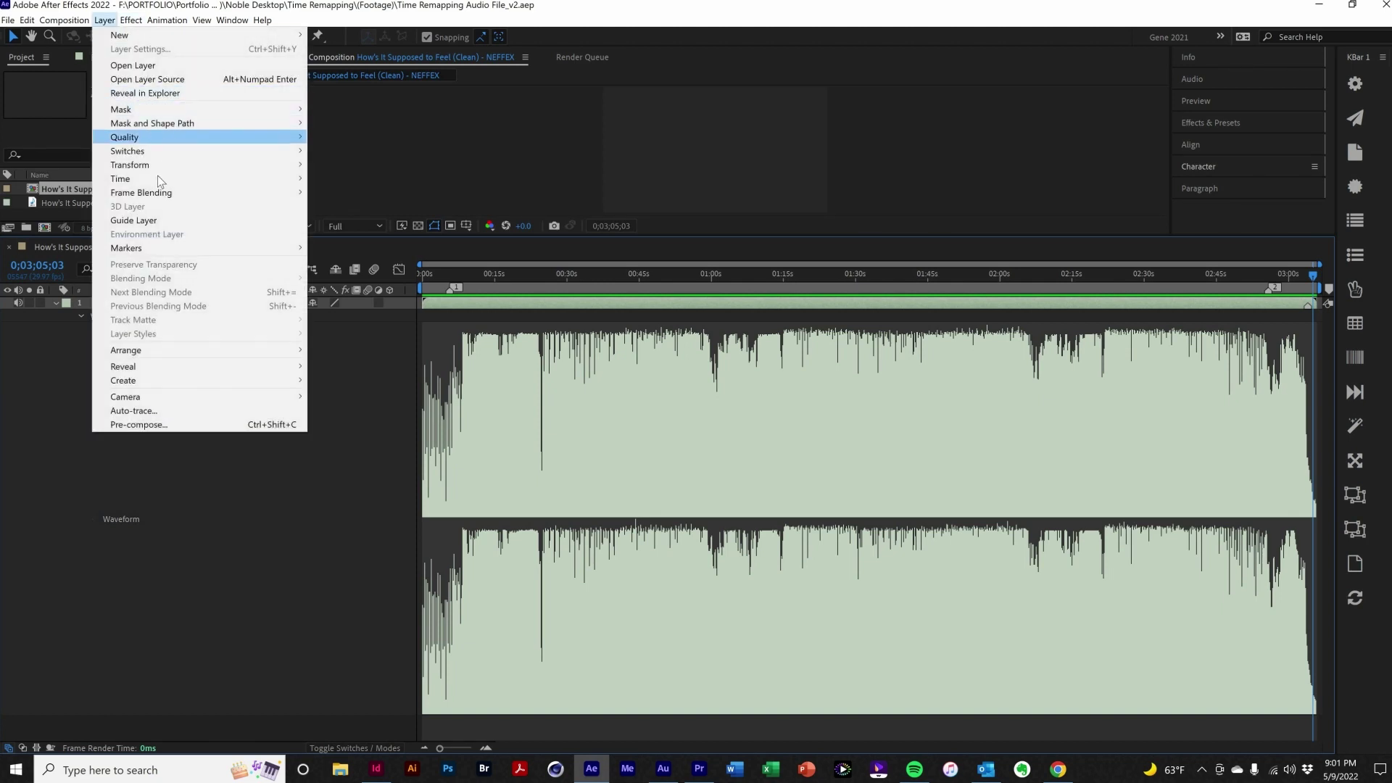
mouse_move(290, 178)
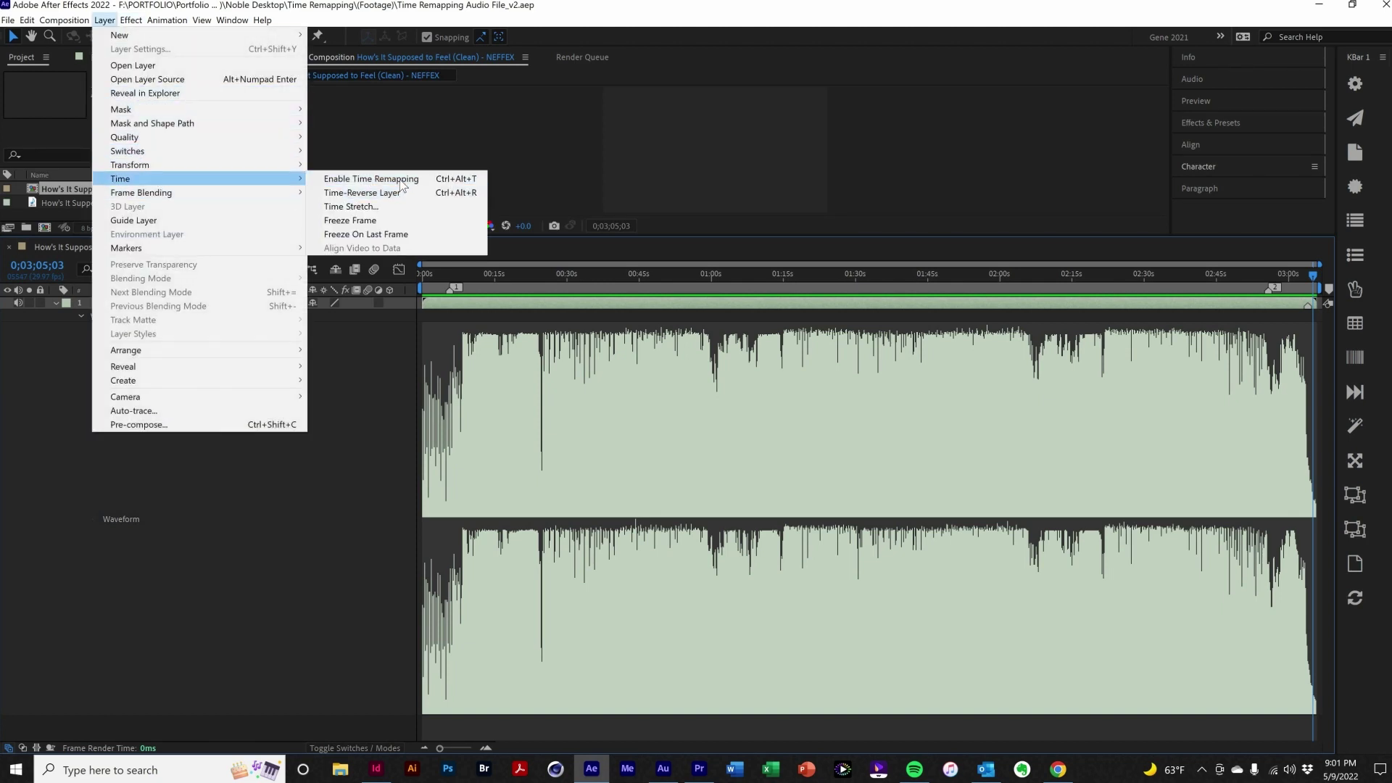
left_click(516, 303)
right_click(516, 303)
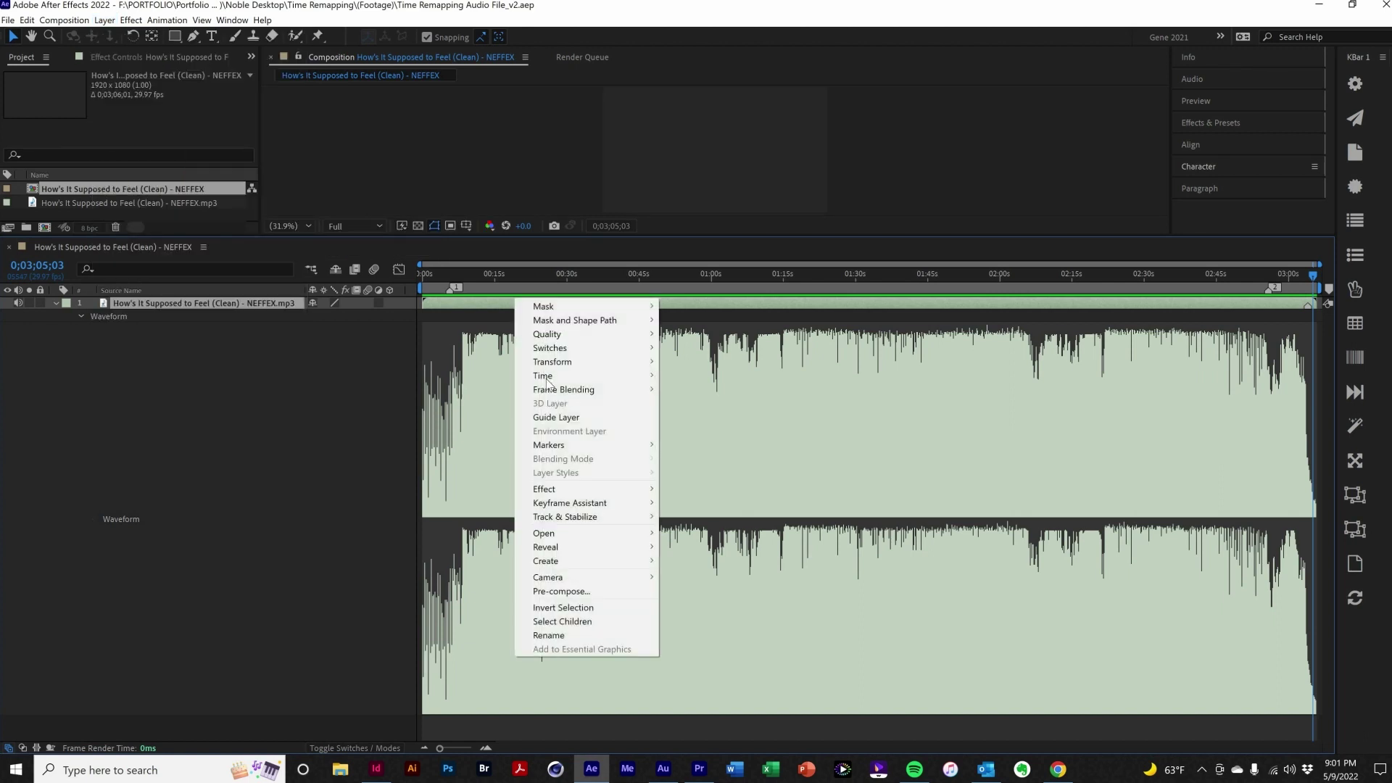
mouse_move(638, 376)
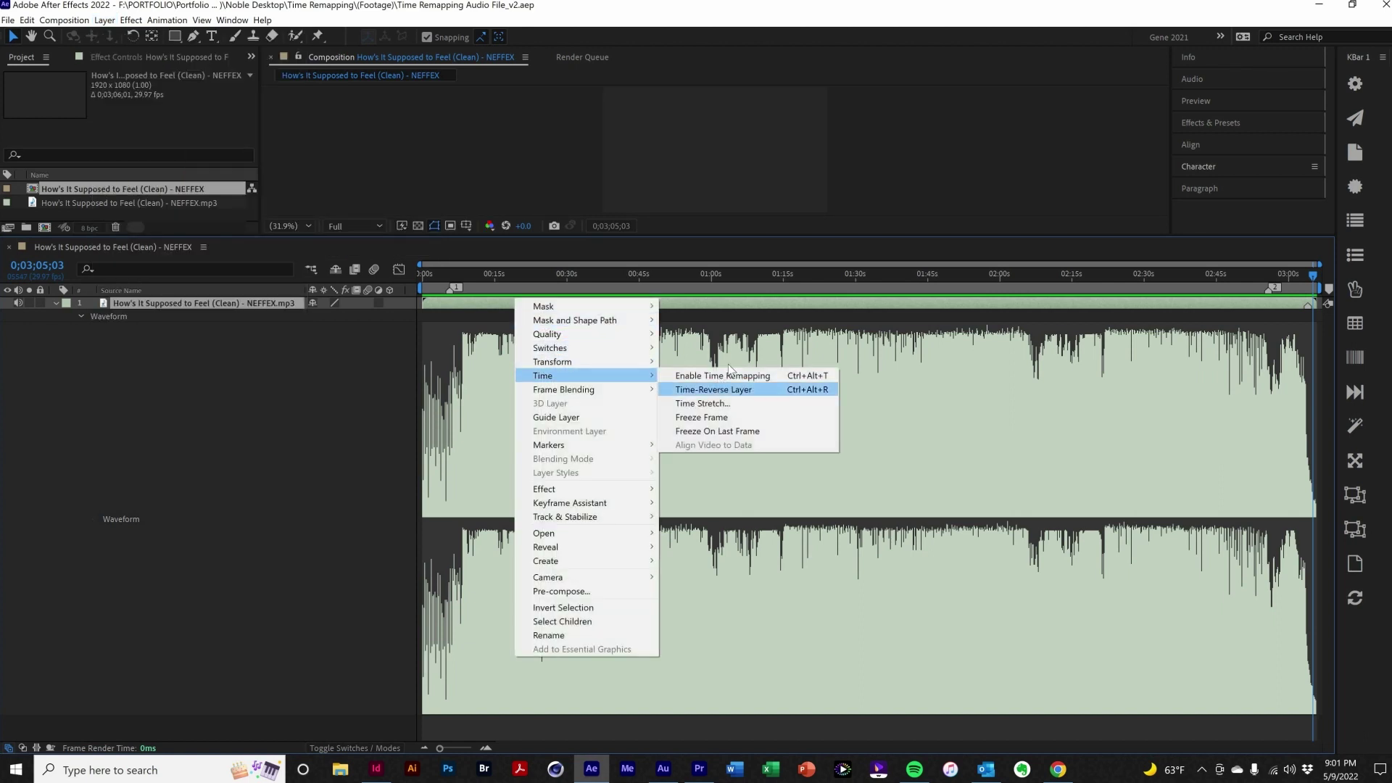
left_click(729, 375)
Pull the music layer's end Time Remap keyframe in to 0:03:04:00.
left_click_drag(1313, 284, 1308, 283)
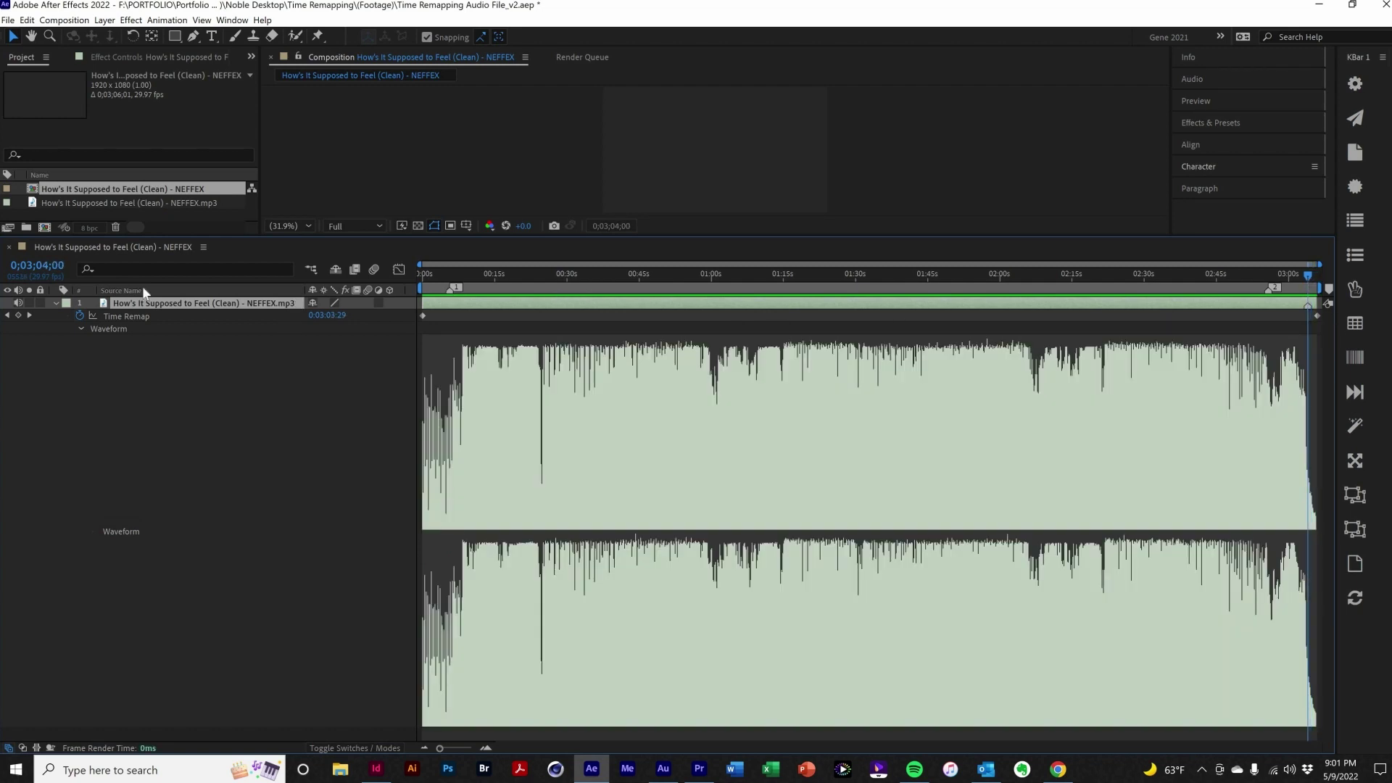
left_click(1317, 315)
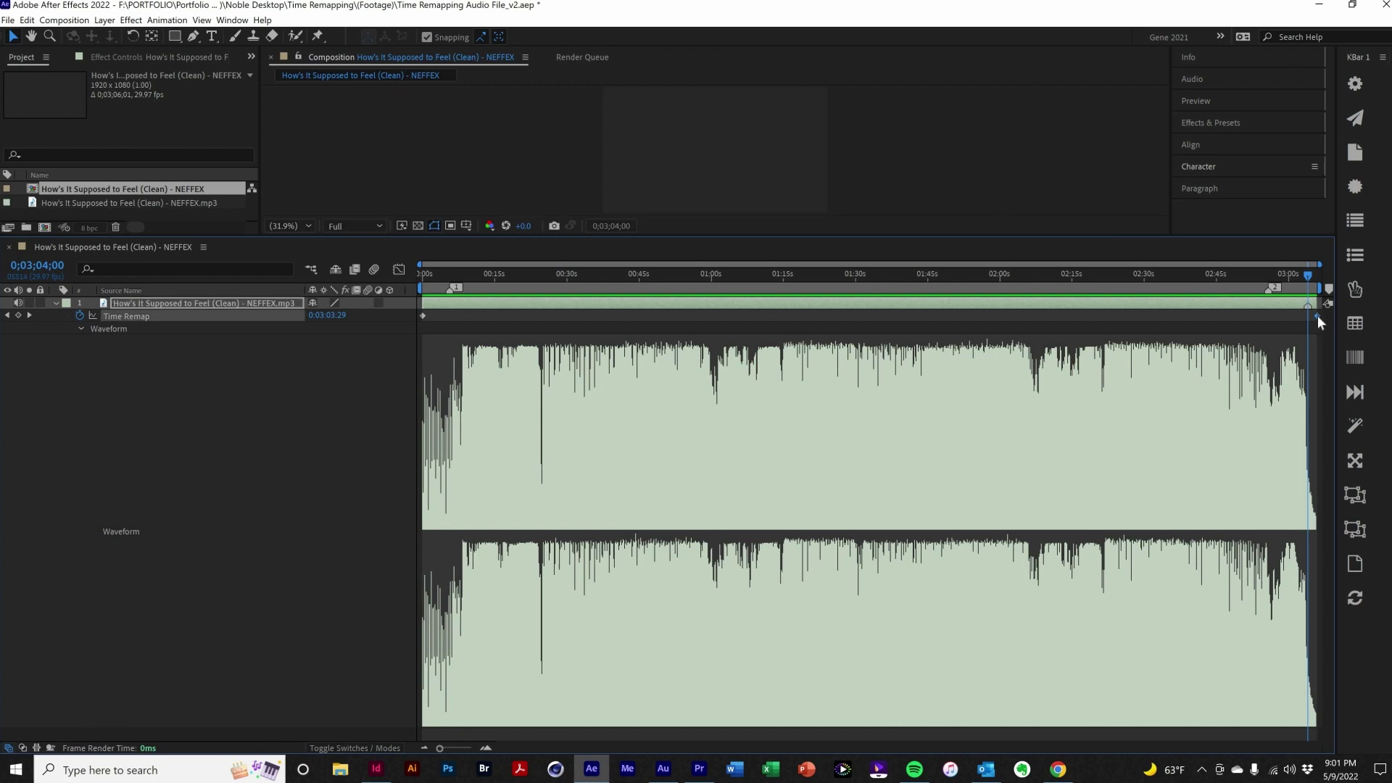
left_click_drag(1309, 319, 1307, 316)
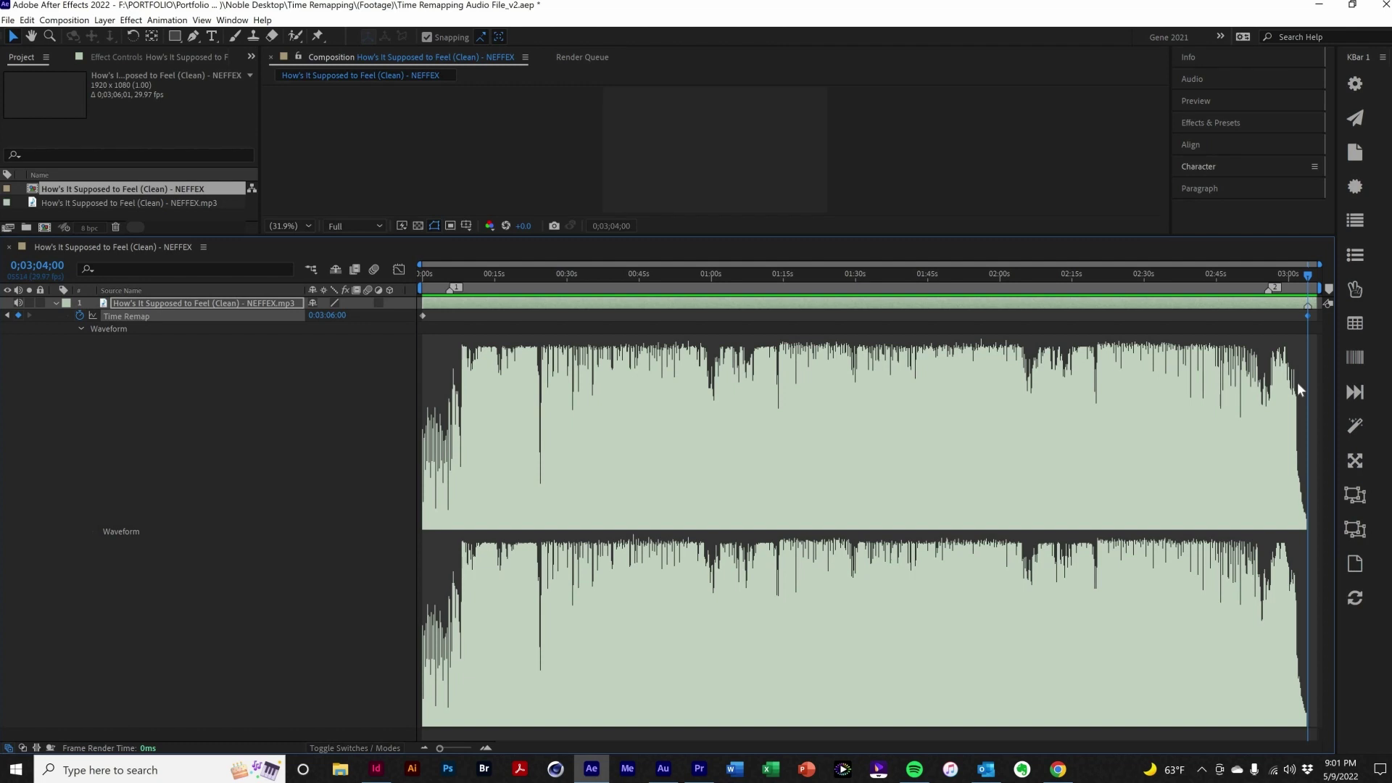
key("Home")
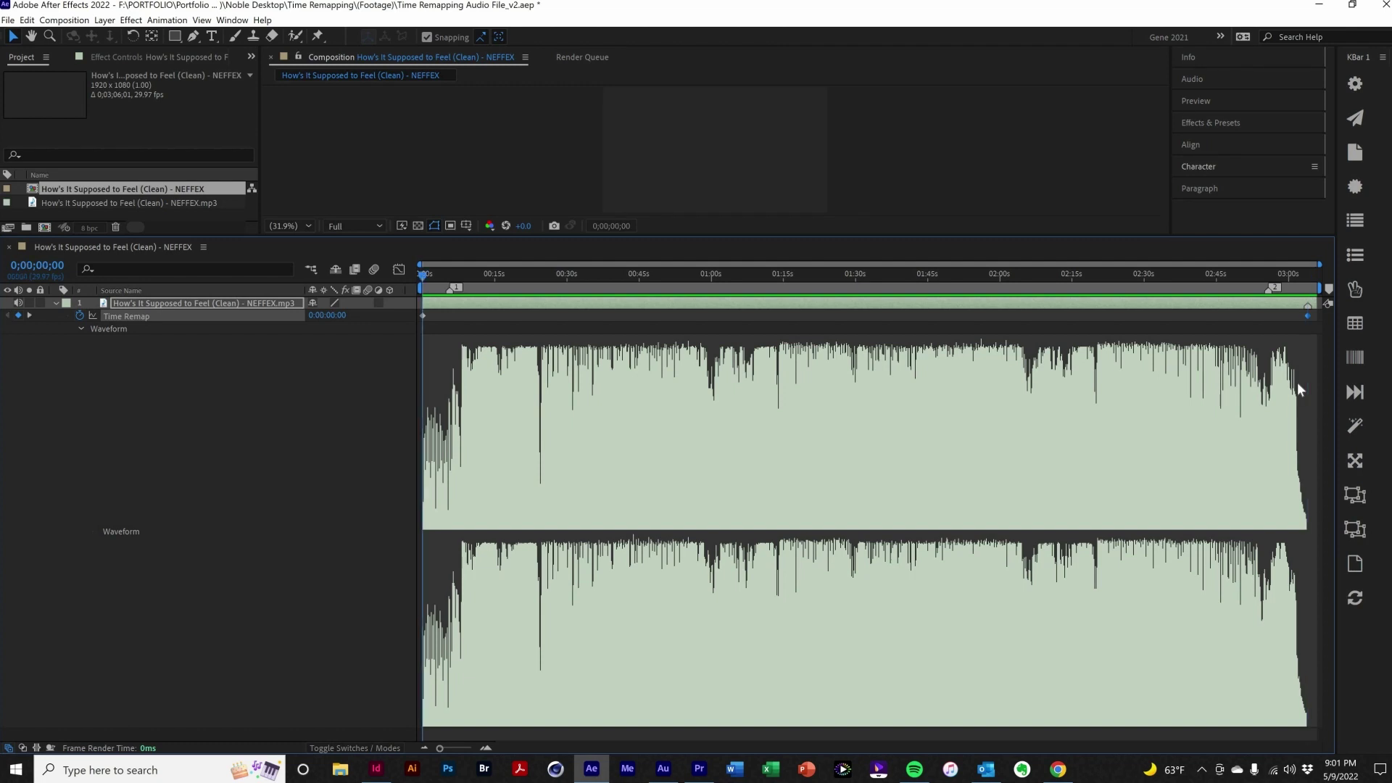
key("space")
key("space")
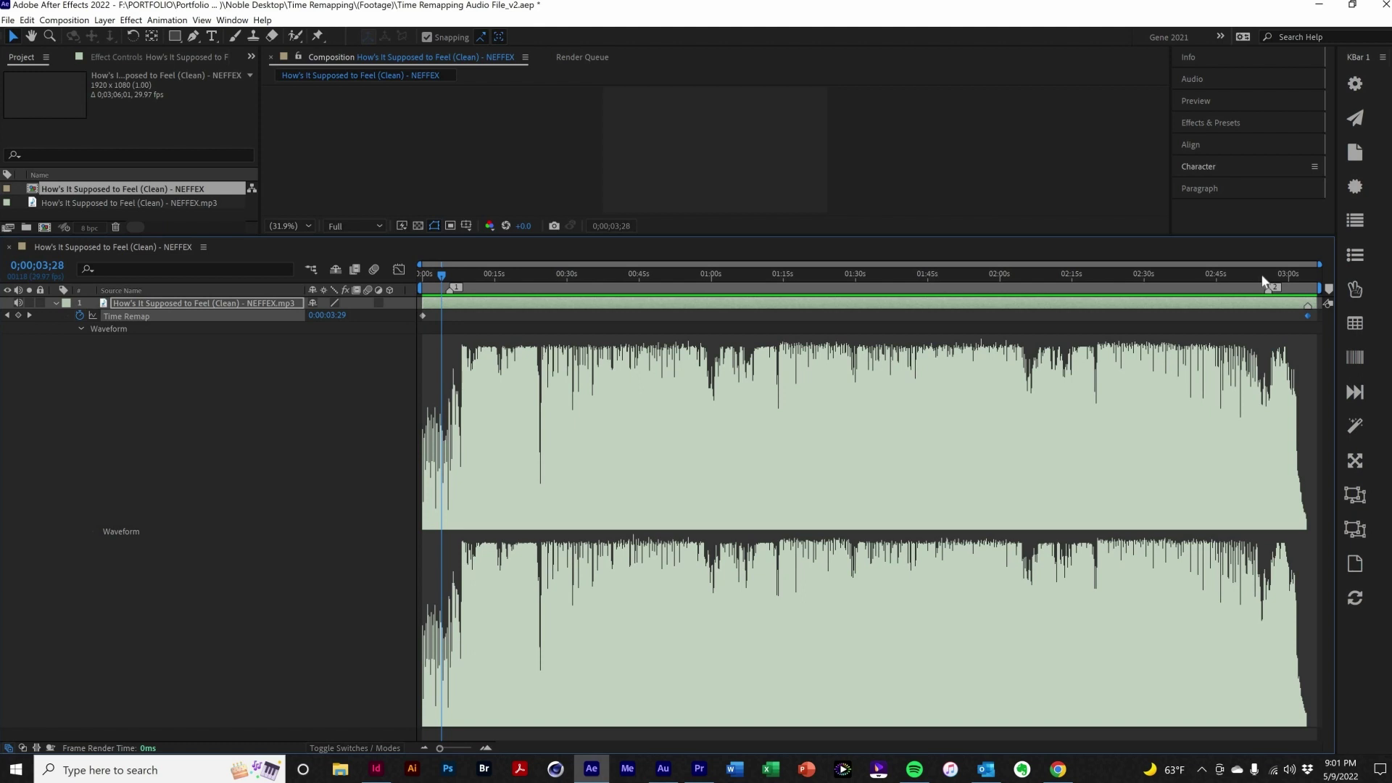
left_click(1265, 274)
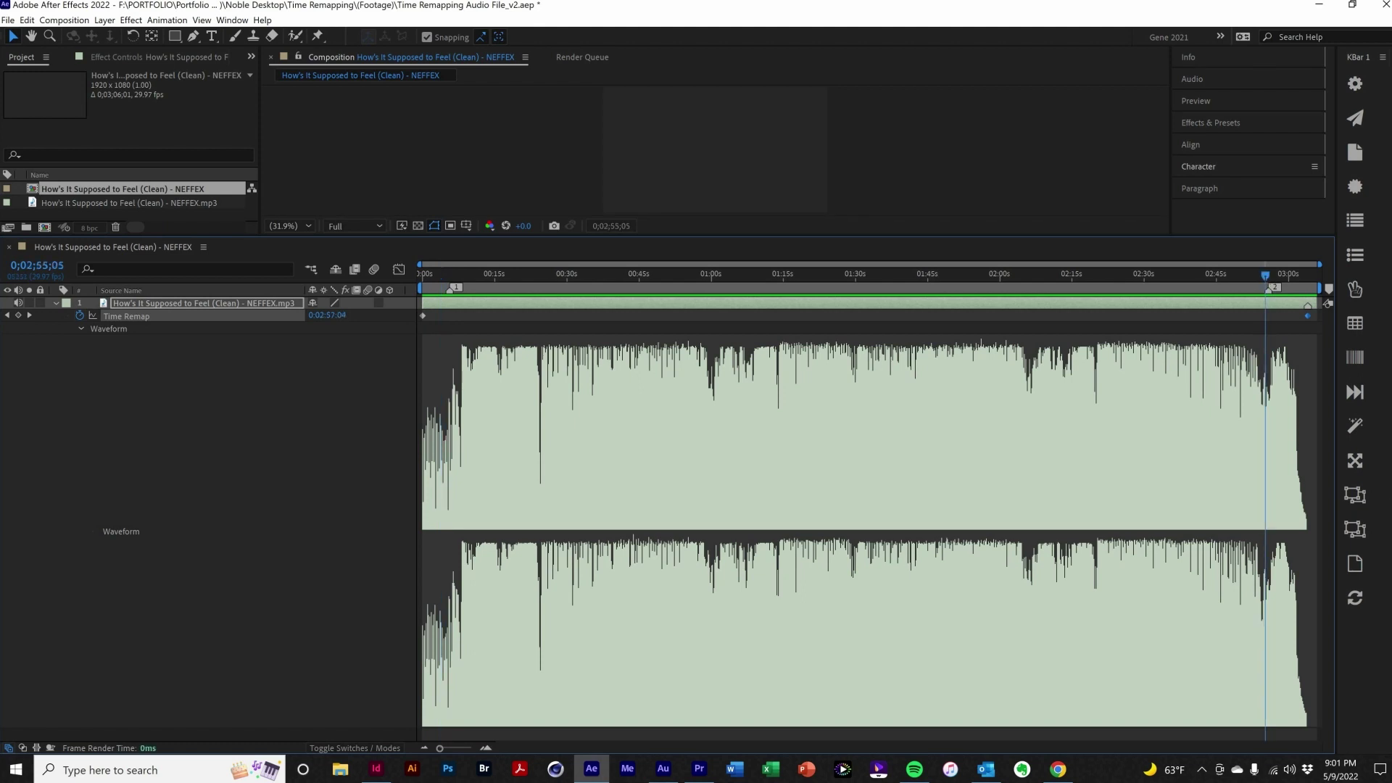
key("space")
key("space")
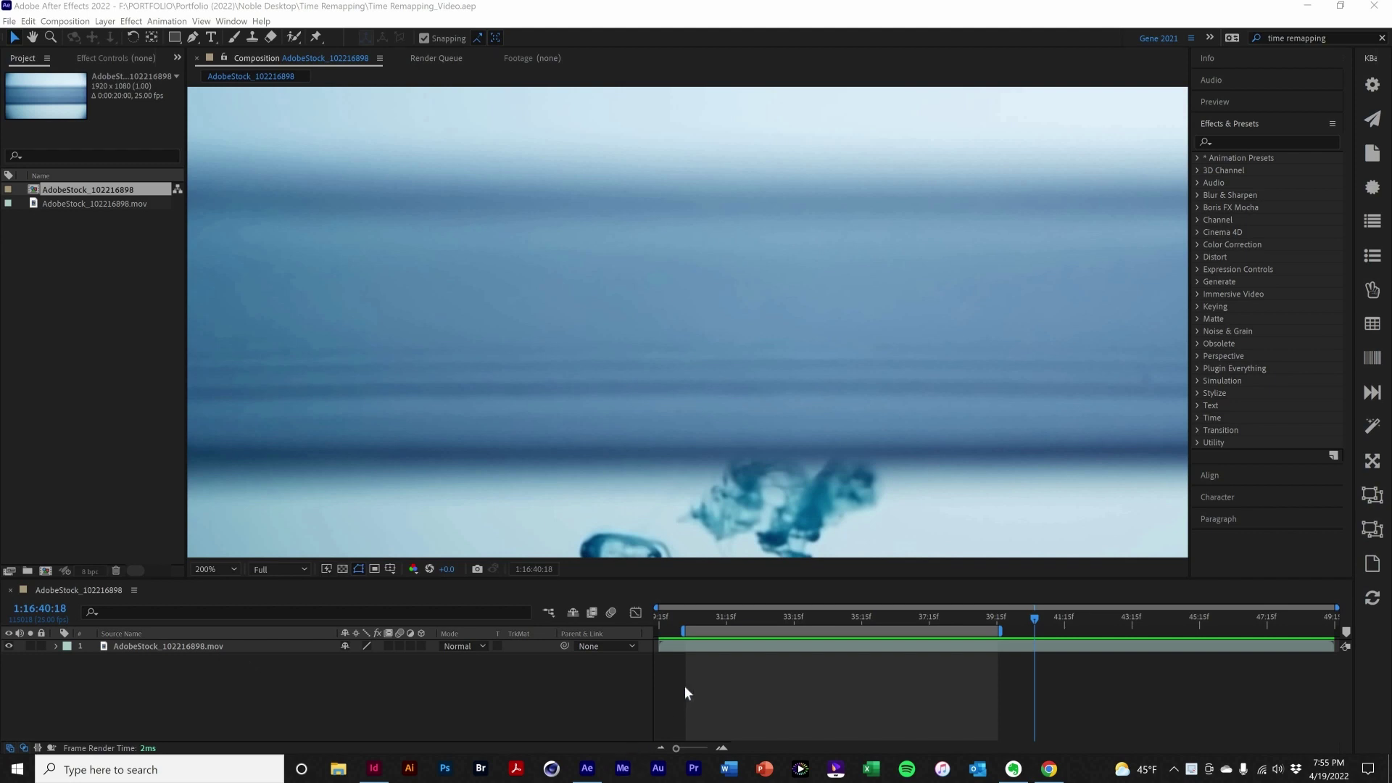
Preview the ink-drop footage, then enable Time Remapping on the AdobeStock_102216898.mov layer.
key("space")
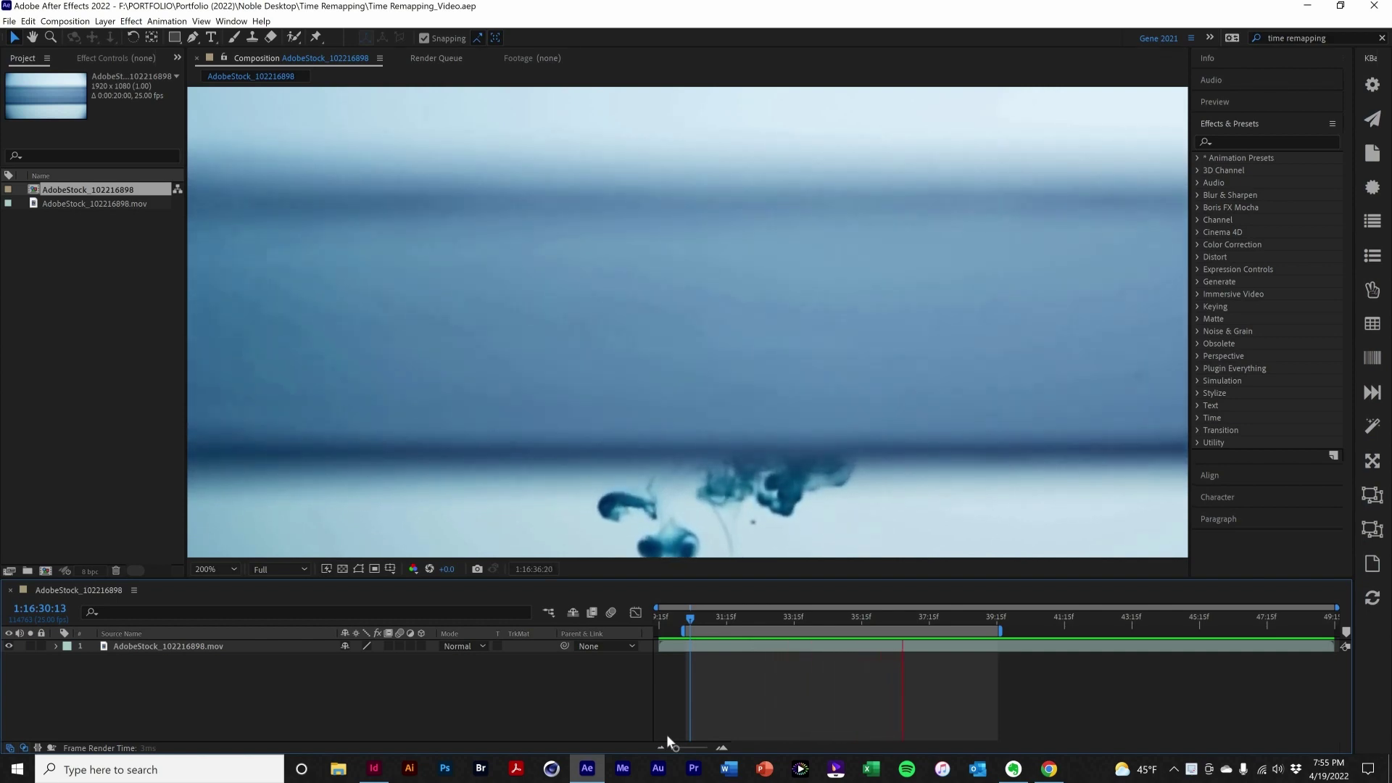
left_click(168, 645)
key("ctrl+alt+t")
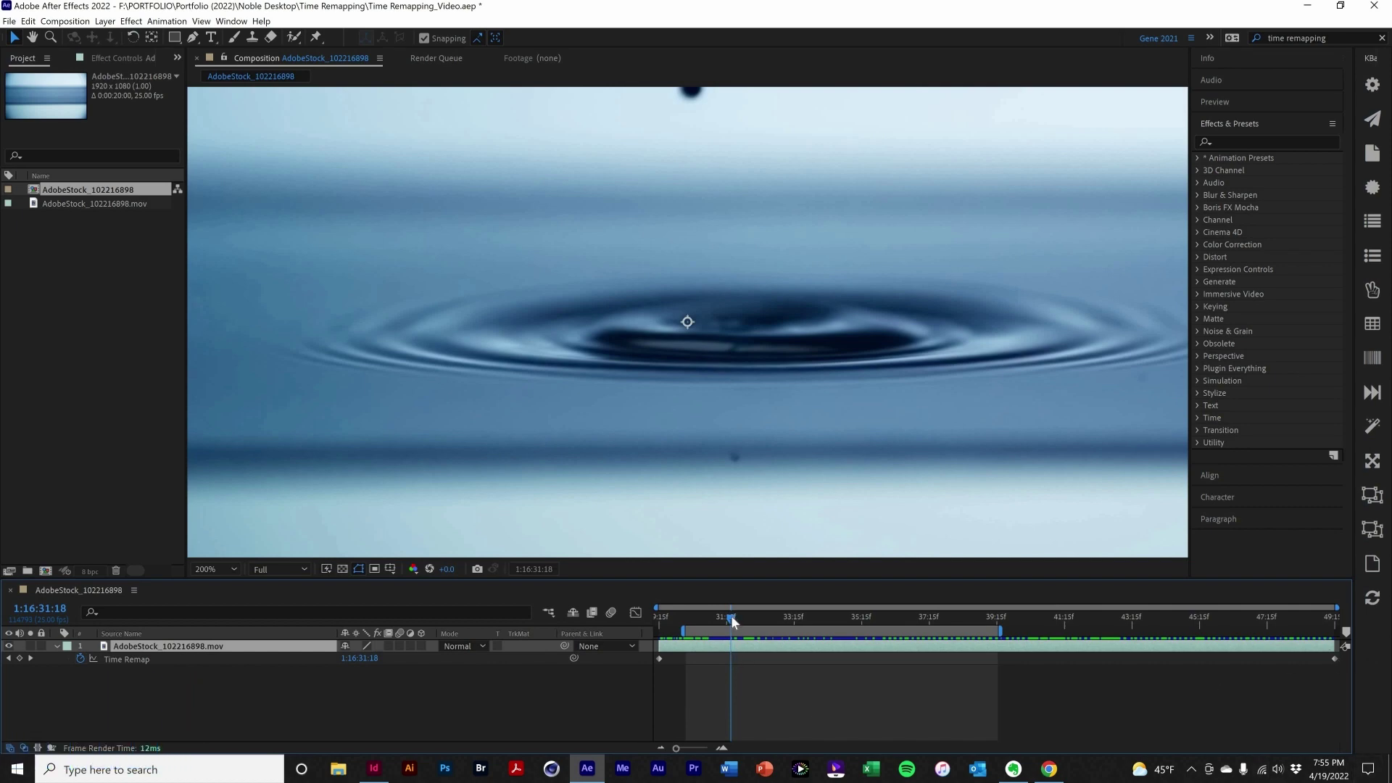
Add Time Remap keyframes before the drop, at the ripple (33:01) and at the ink plume (36:08).
key("space")
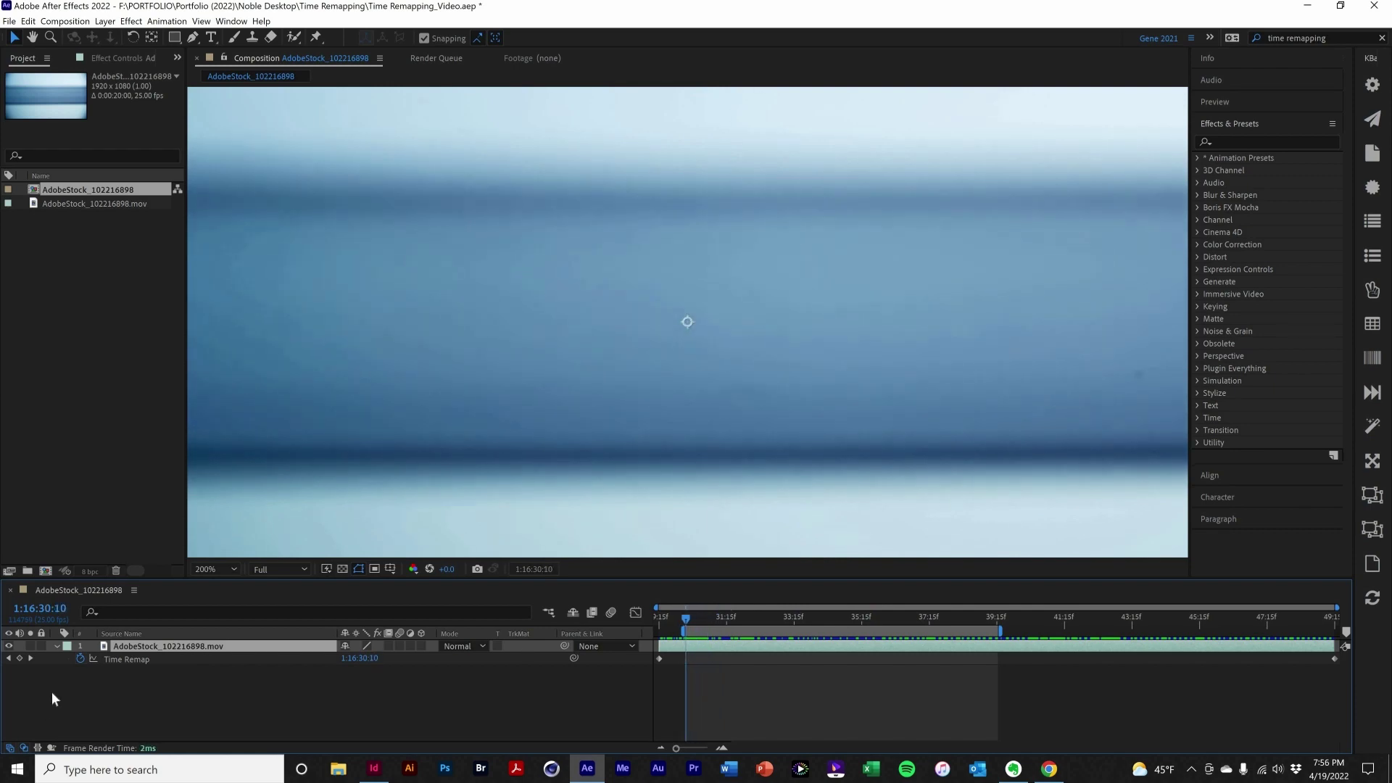
left_click(620, 663)
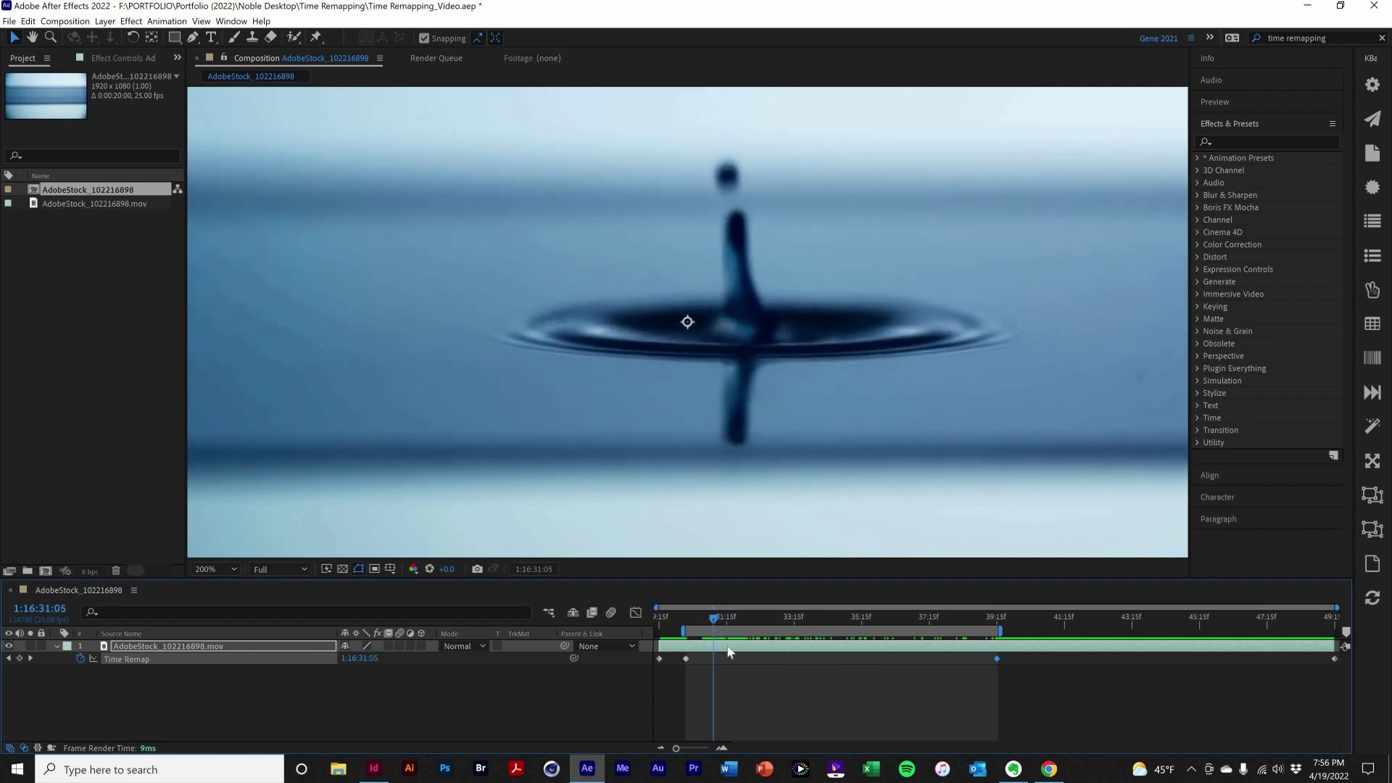
left_click(774, 618)
left_click(20, 658)
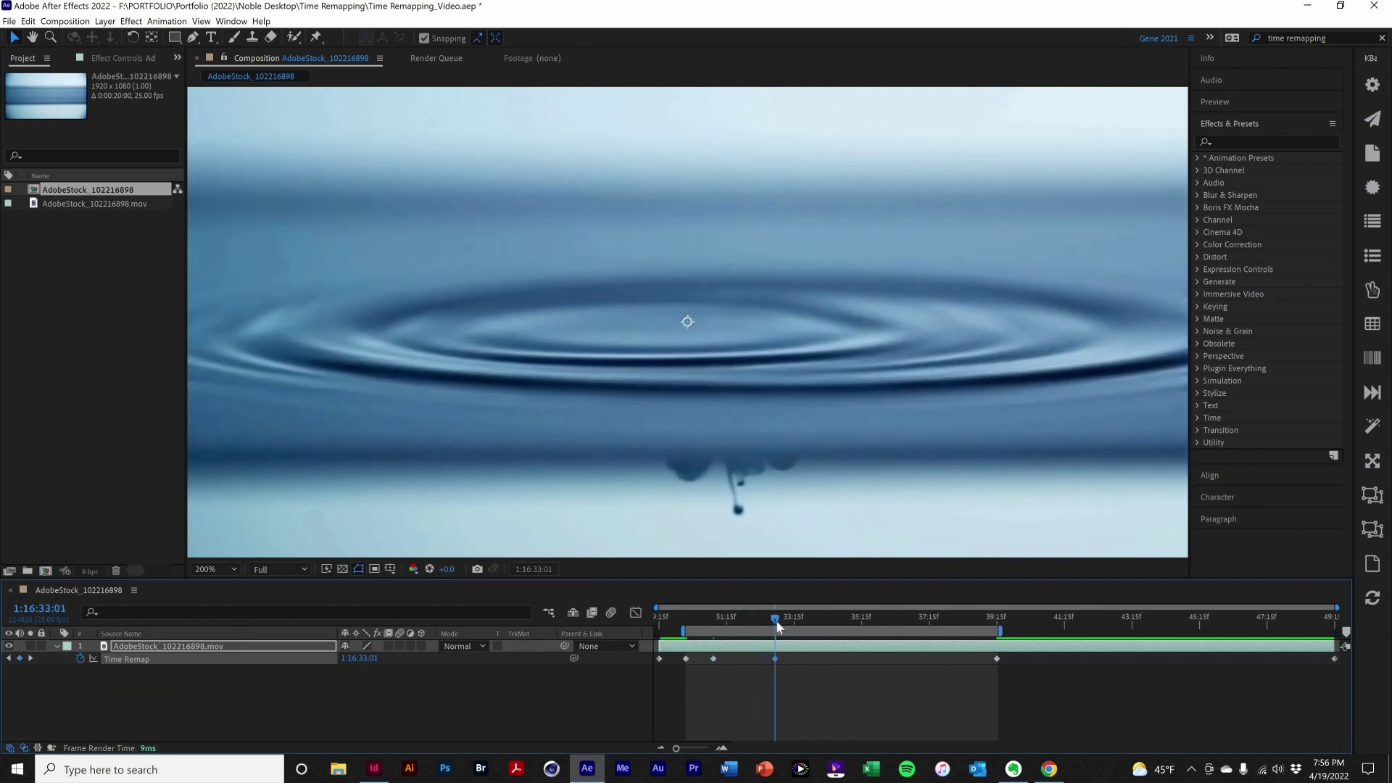
left_click(886, 641)
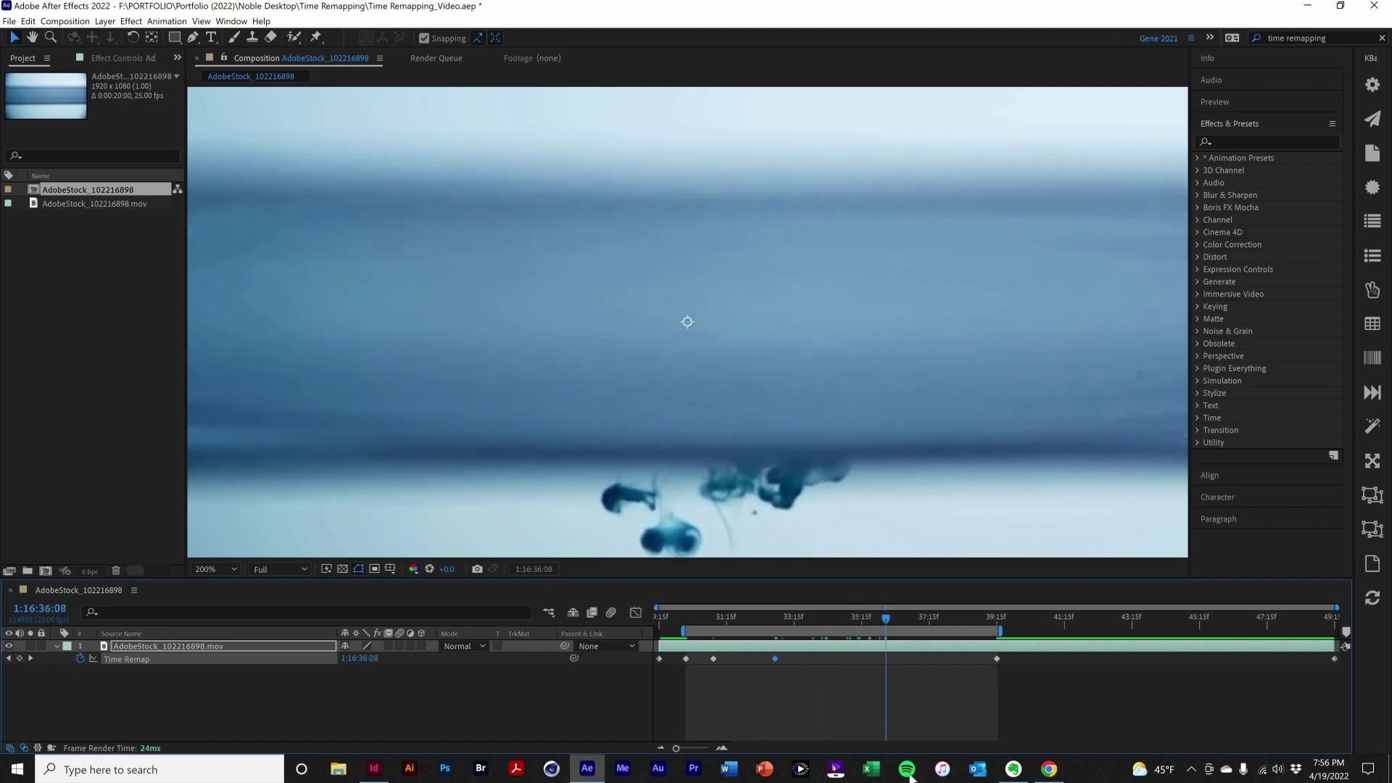
key("alt+shift+t")
Drag the middle Time Remap keyframes later so the ripple replays, then preview the ink drop.
left_click_drag(715, 658, 854, 658)
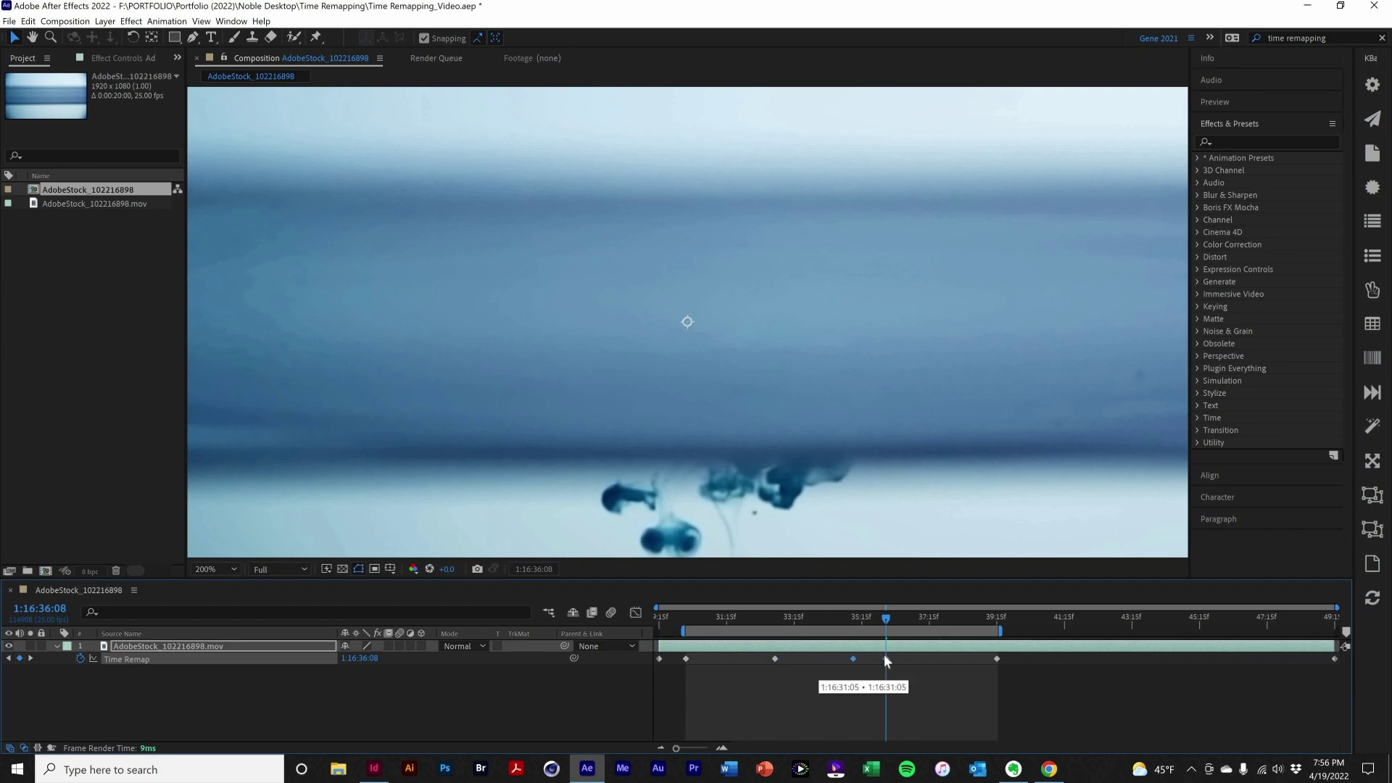
key("ctrl+z")
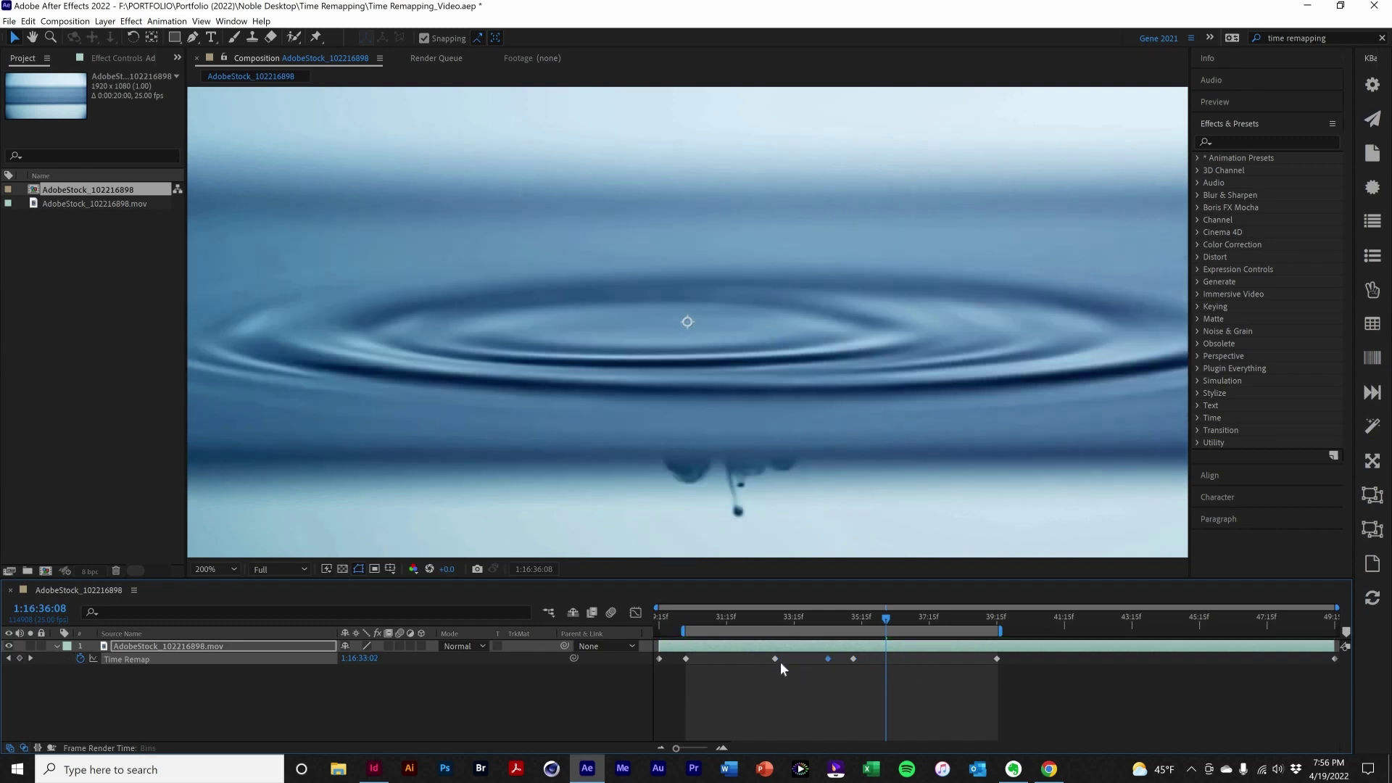
key("ctrl+z")
left_click_drag(853, 658, 828, 665)
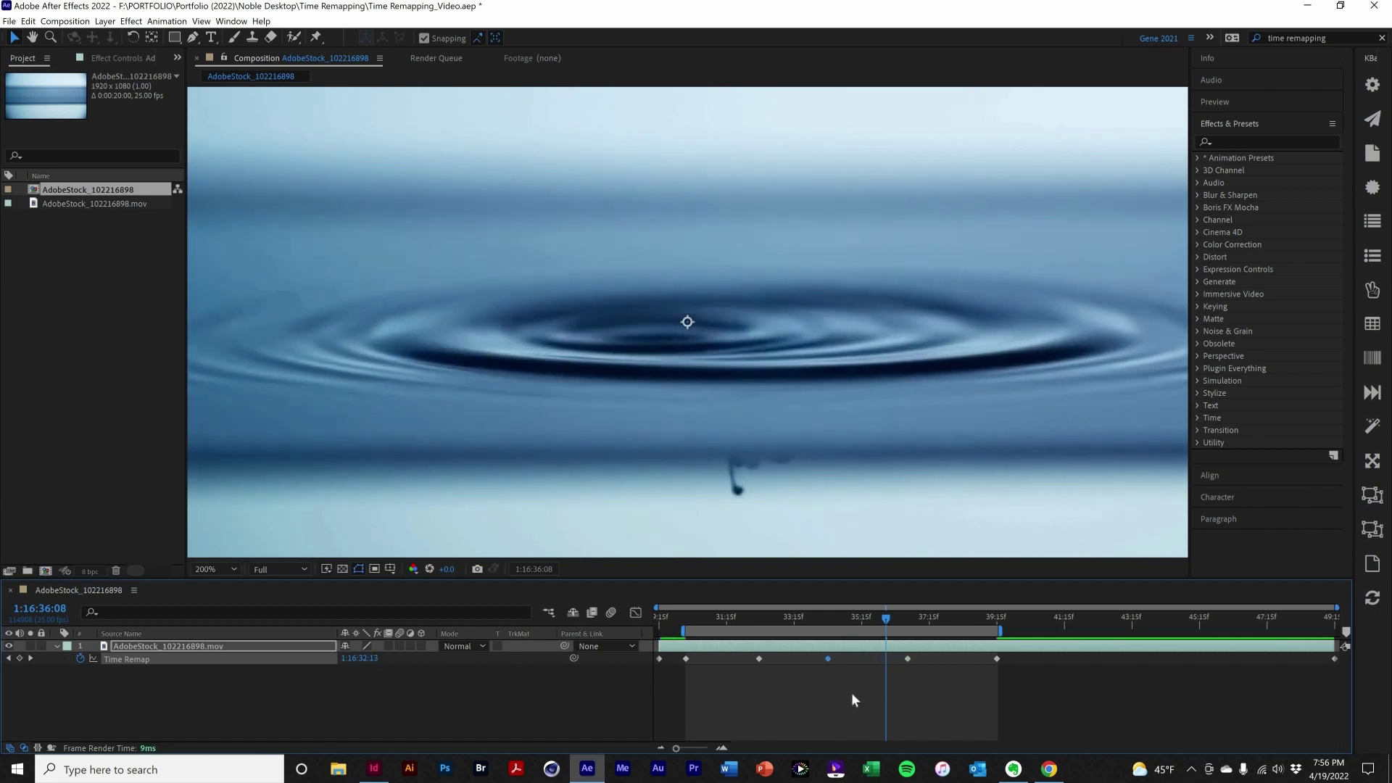
key("space")
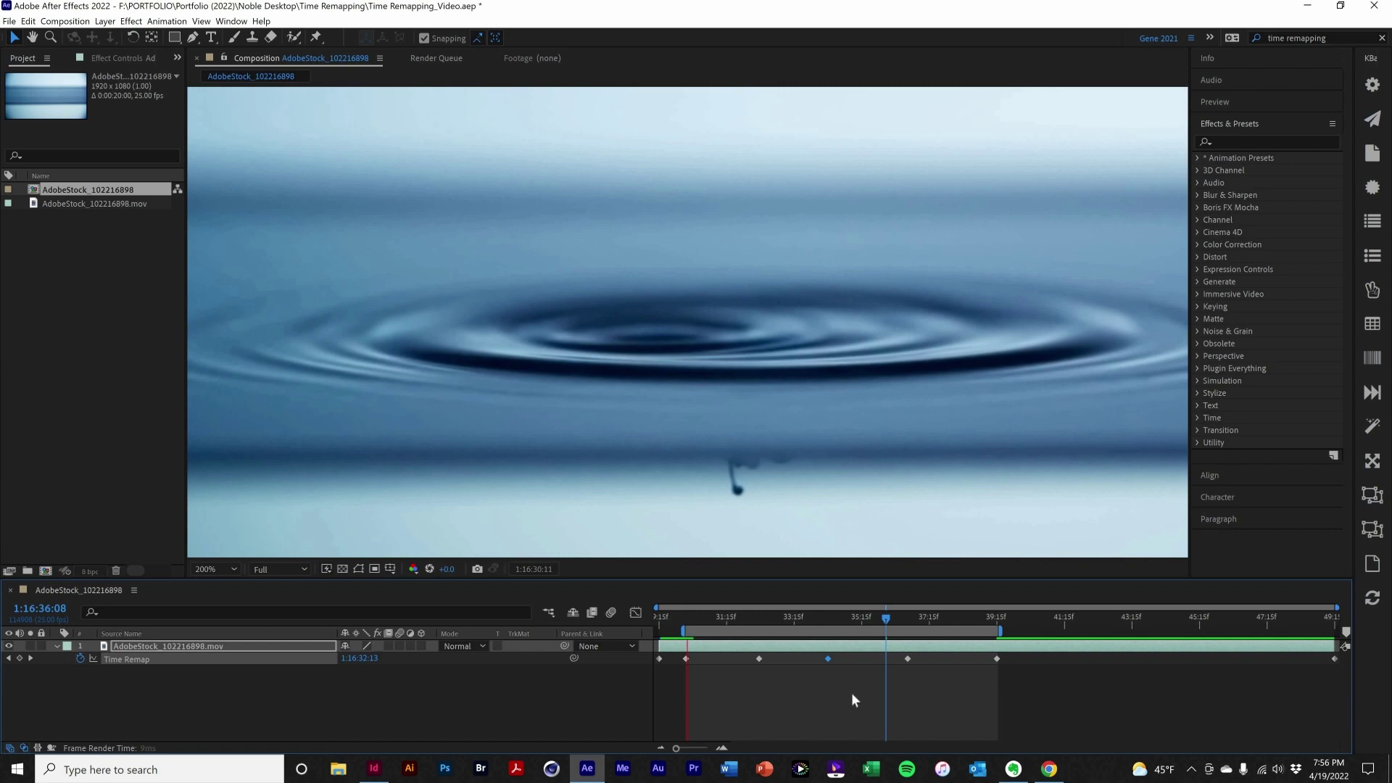